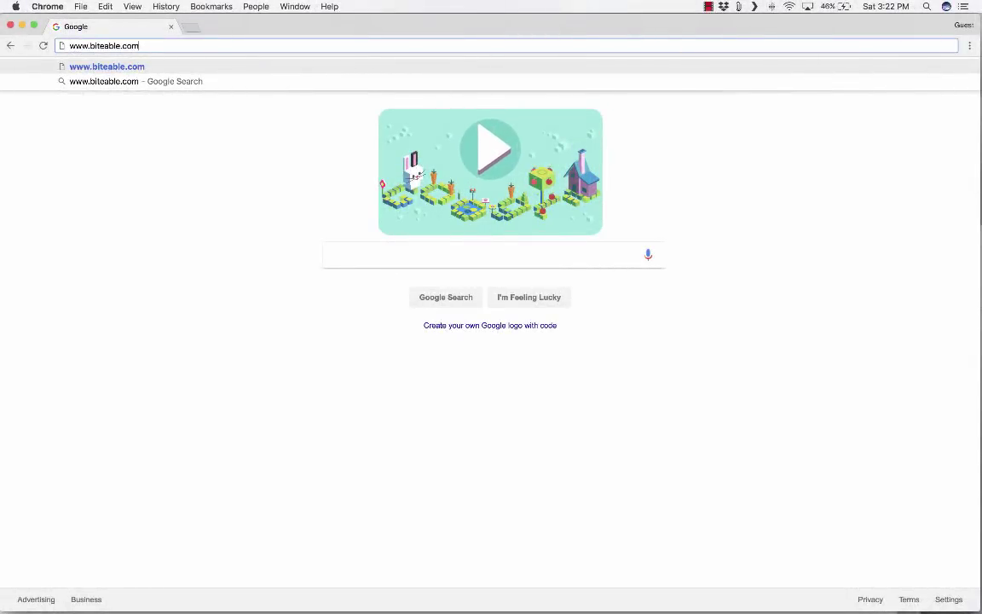
{"action": "key", "text": "Return"}
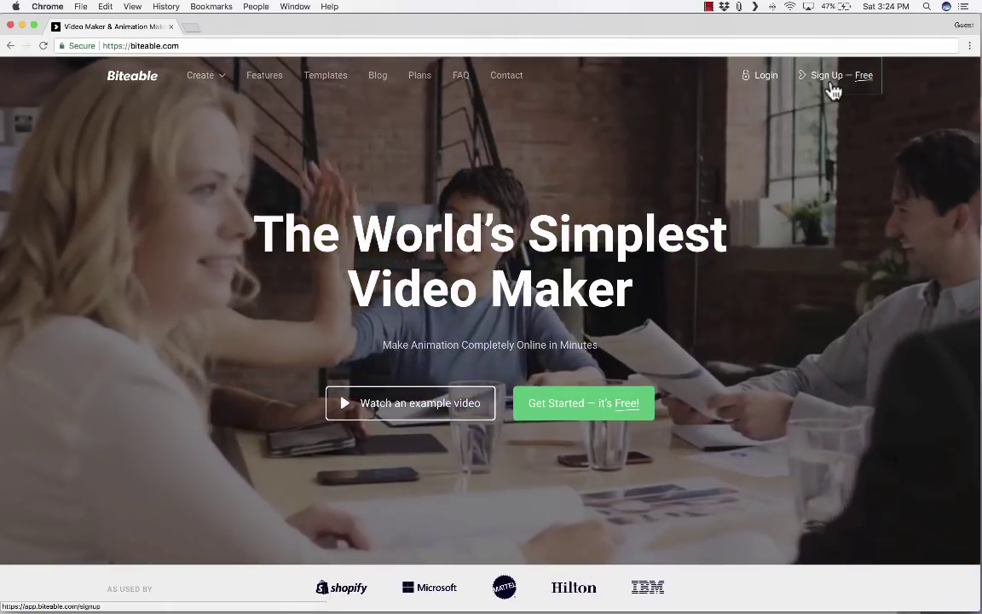
{"action": "left_click", "coordinate": [831, 85]}
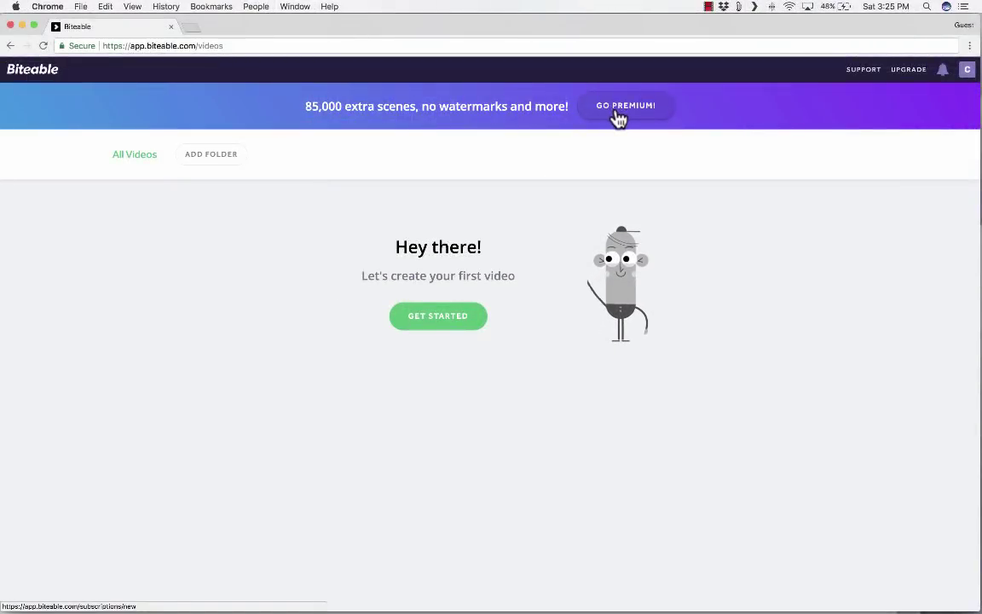
Step: Review the pricing page comparing the Free plan with Premium at $8.25/month ($99 yearly)
{"action": "left_click", "coordinate": [618, 119]}
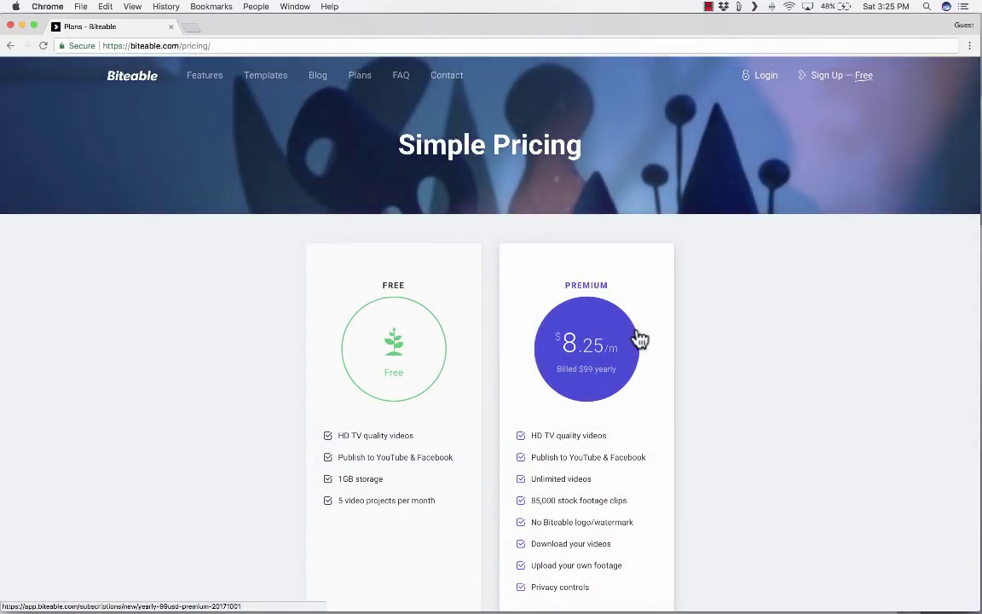
{"action": "scroll", "coordinate": [640, 339], "scroll_direction": "down", "scroll_amount": 2}
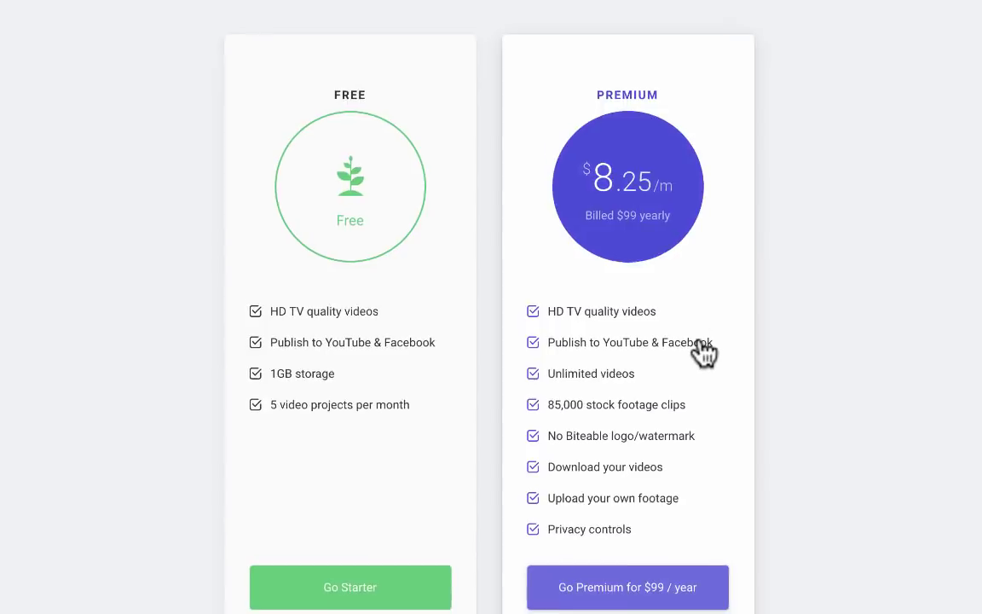
{"action": "scroll", "coordinate": [638, 367], "scroll_direction": "down", "scroll_amount": 1}
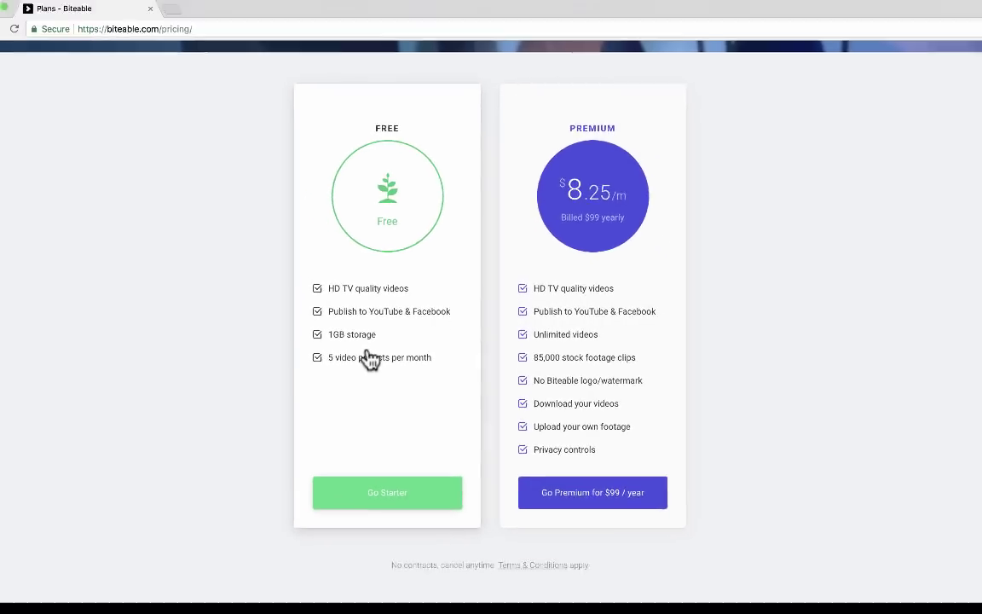
{"action": "scroll", "coordinate": [605, 368], "scroll_direction": "up", "scroll_amount": 3}
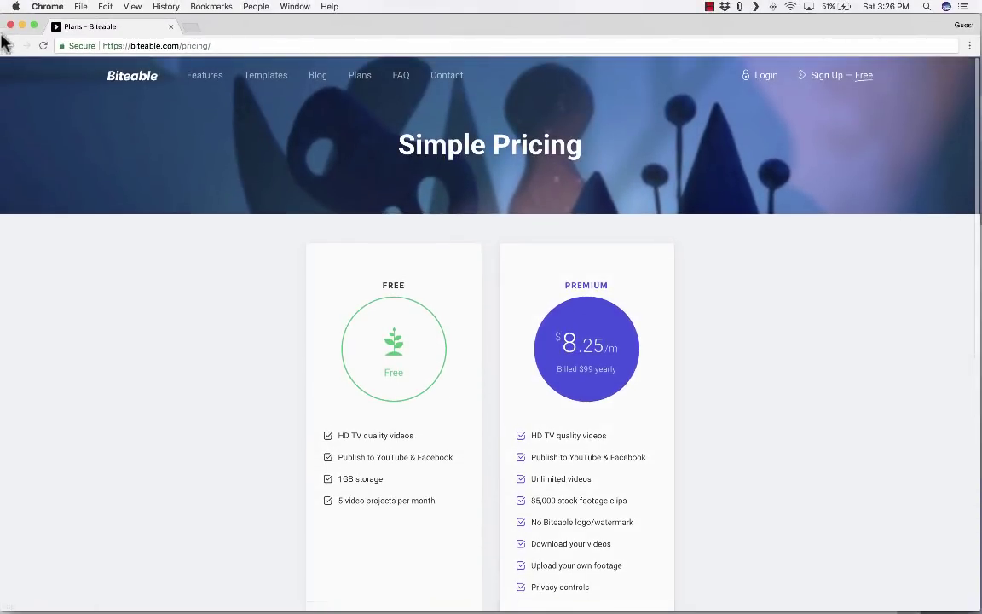
Step: Go back to the videos dashboard and start a first video to see the starter templates
{"action": "left_click", "coordinate": [11, 46]}
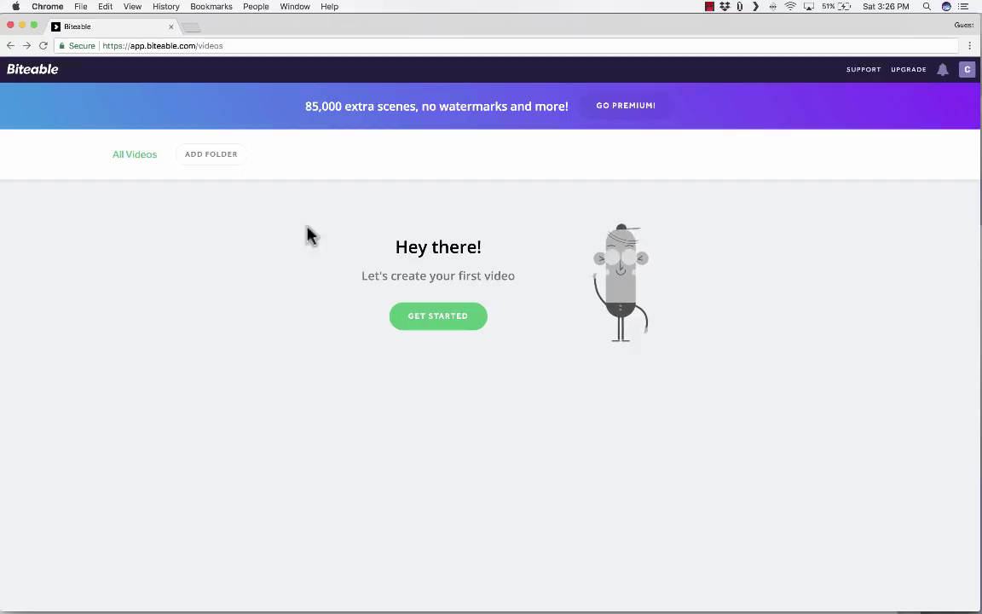
{"action": "left_click", "coordinate": [440, 317]}
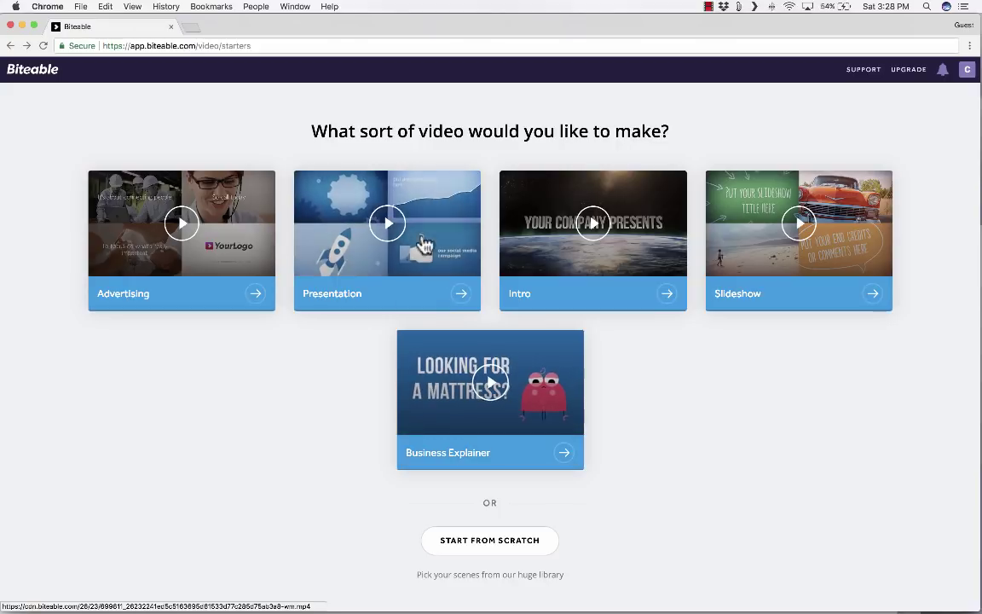
{"action": "left_click", "coordinate": [389, 224]}
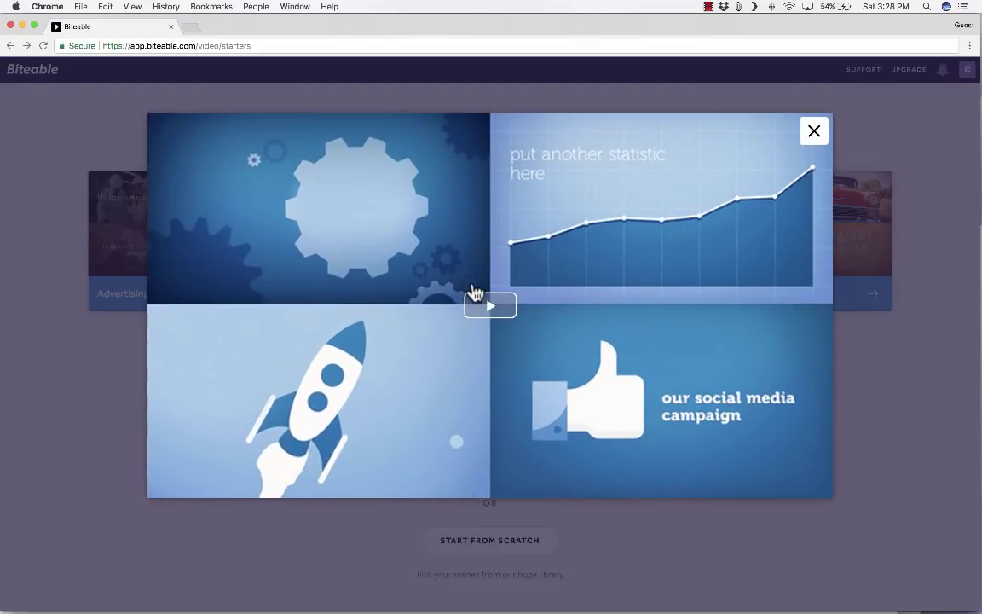
{"action": "left_click", "coordinate": [490, 305]}
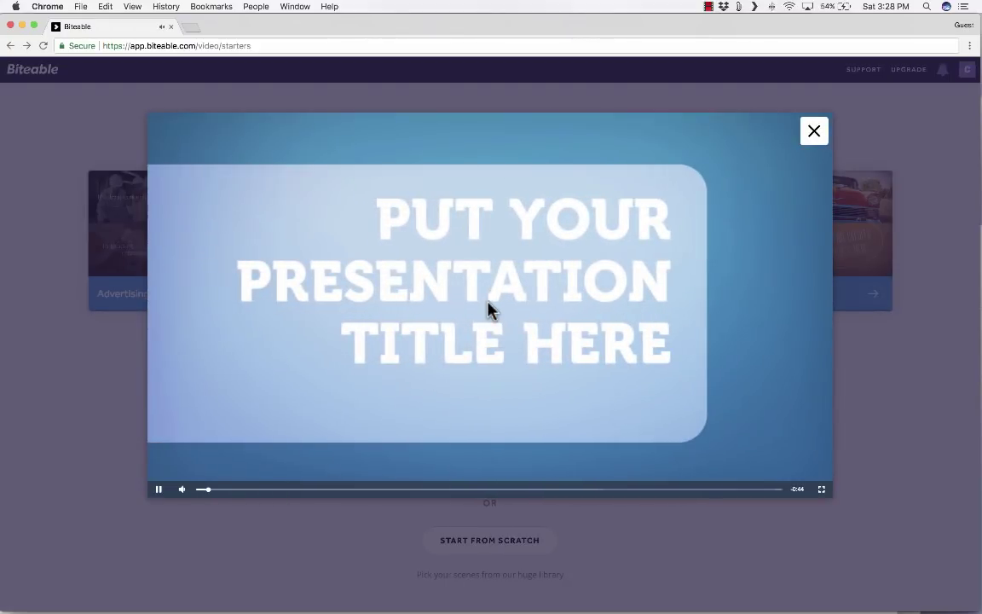
{"action": "key", "text": "XF86AudioRaiseVolume"}
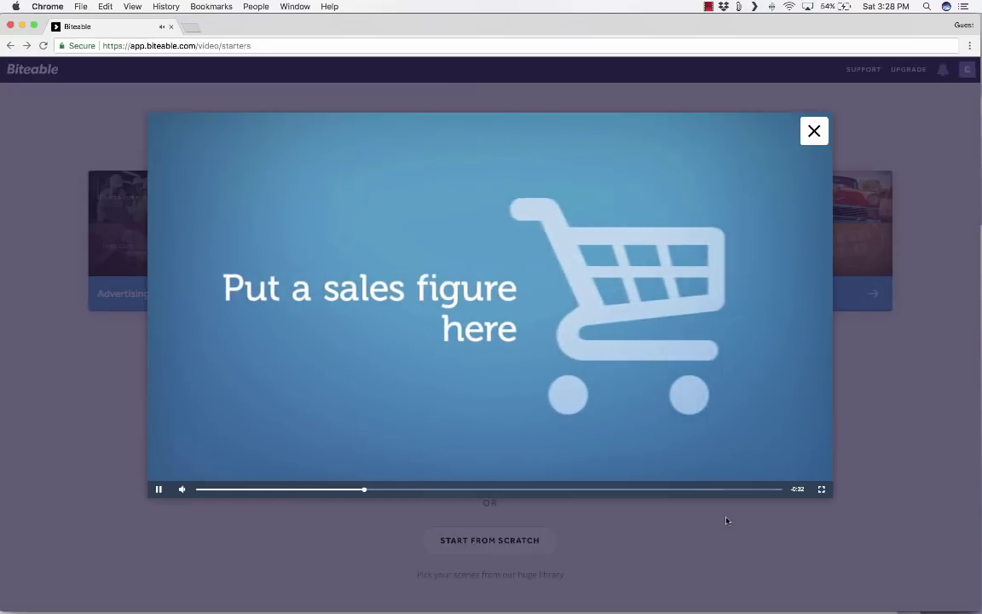
{"action": "left_click", "coordinate": [814, 130]}
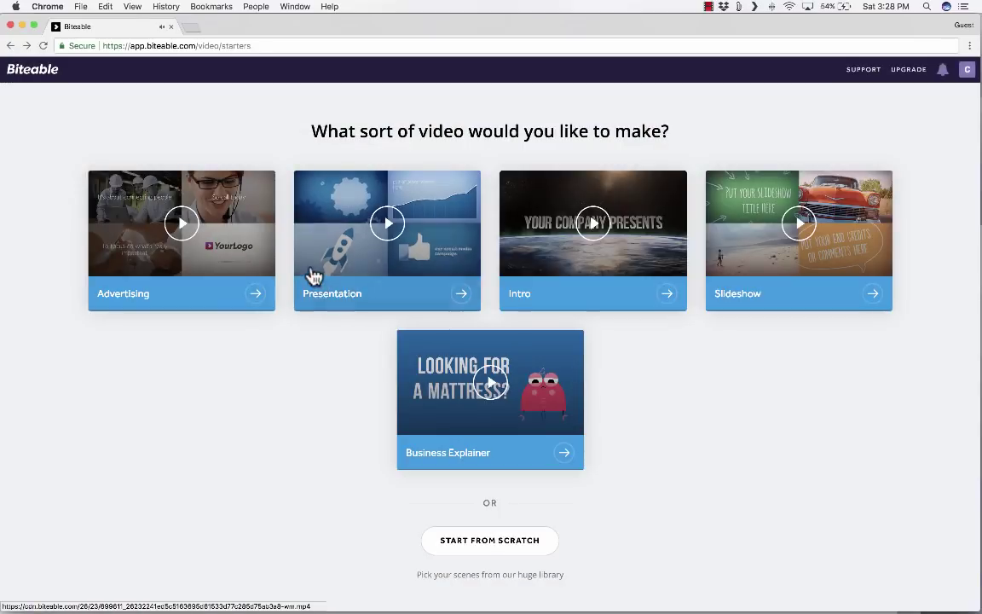
{"action": "left_click", "coordinate": [182, 224]}
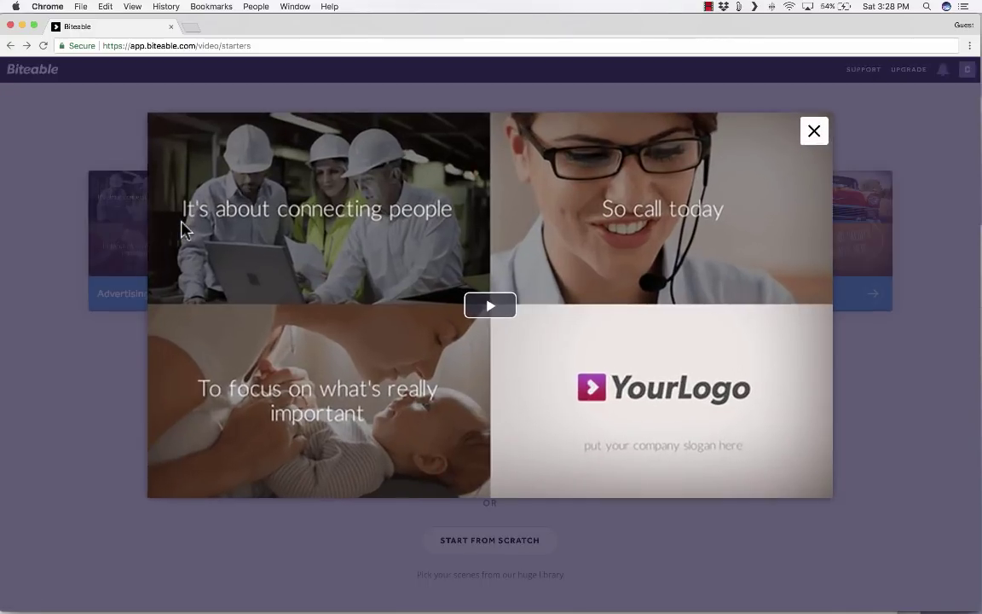
{"action": "left_click", "coordinate": [483, 313]}
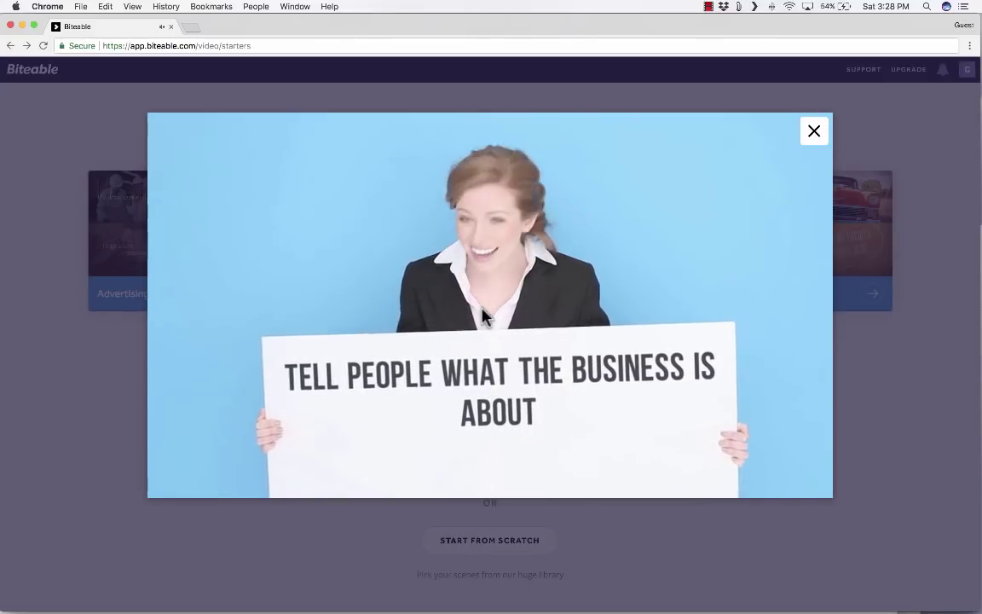
{"action": "left_click", "coordinate": [815, 131]}
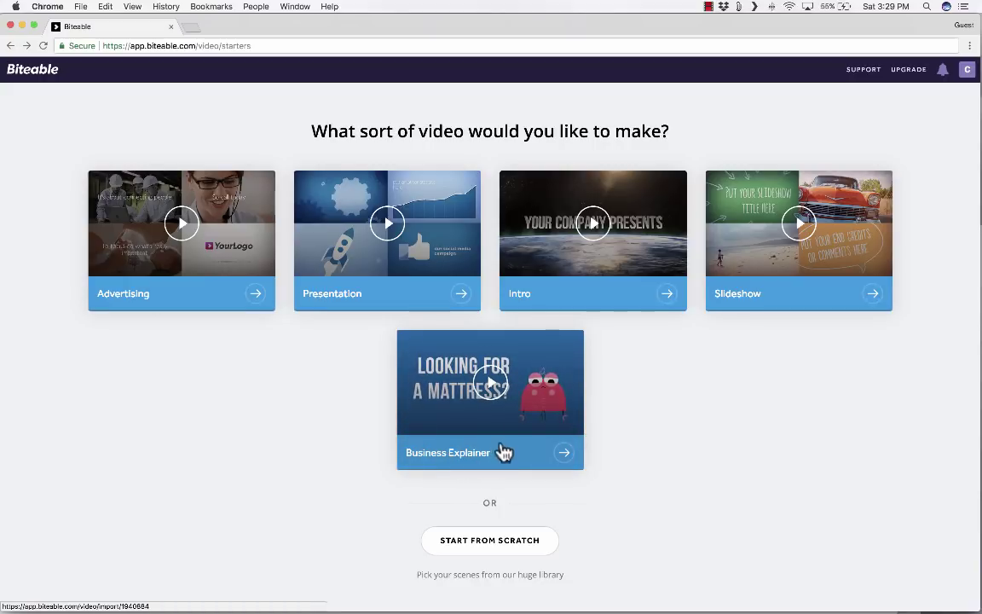
Step: Create 'Business Explainer 1' from the template and check its first scene's font and timing
{"action": "left_click", "coordinate": [564, 454]}
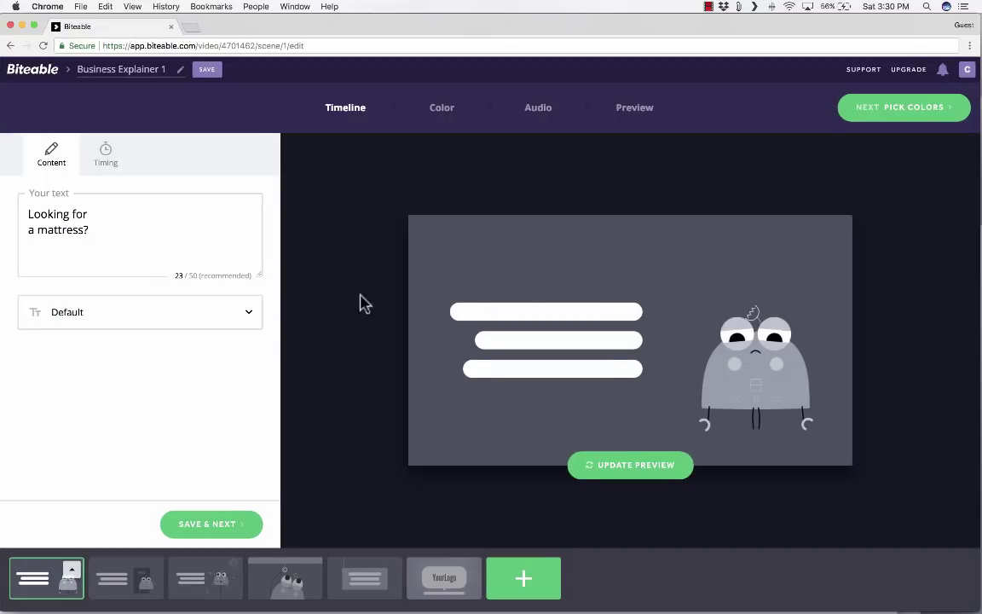
{"action": "left_click", "coordinate": [180, 324]}
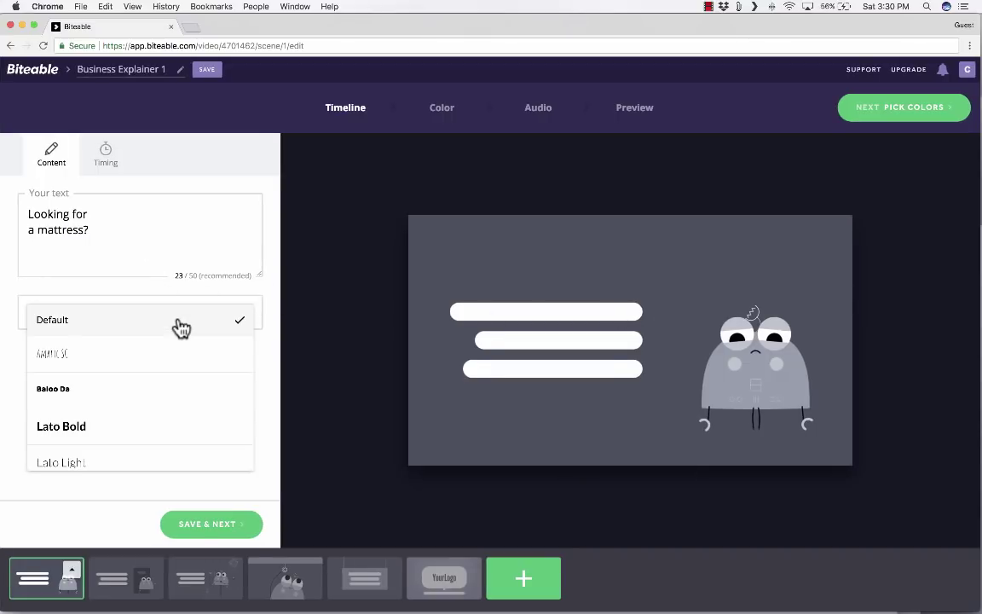
{"action": "left_click", "coordinate": [120, 214]}
{"action": "left_click", "coordinate": [105, 160]}
{"action": "left_click", "coordinate": [56, 162]}
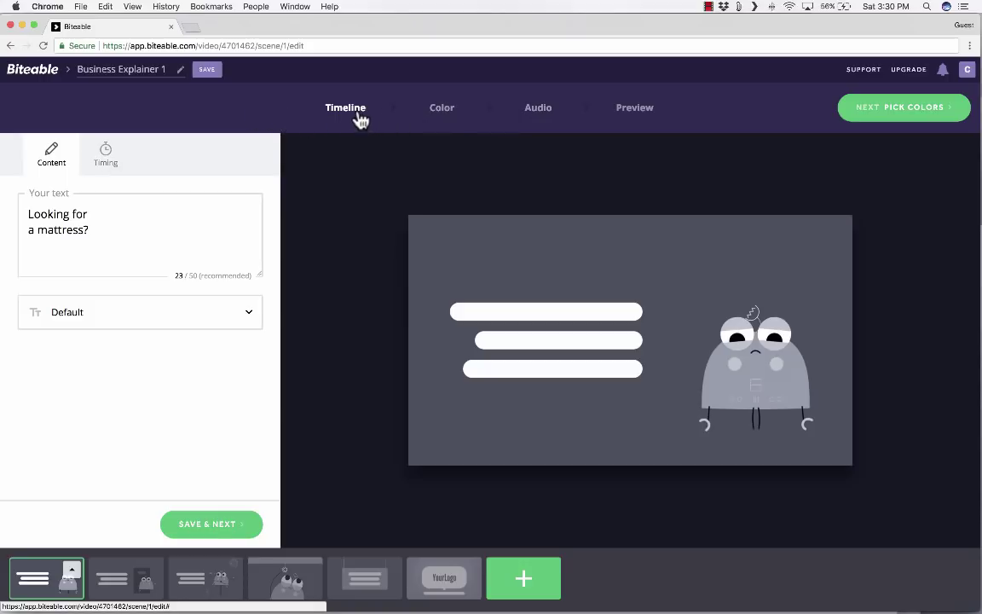
{"action": "left_click", "coordinate": [438, 114]}
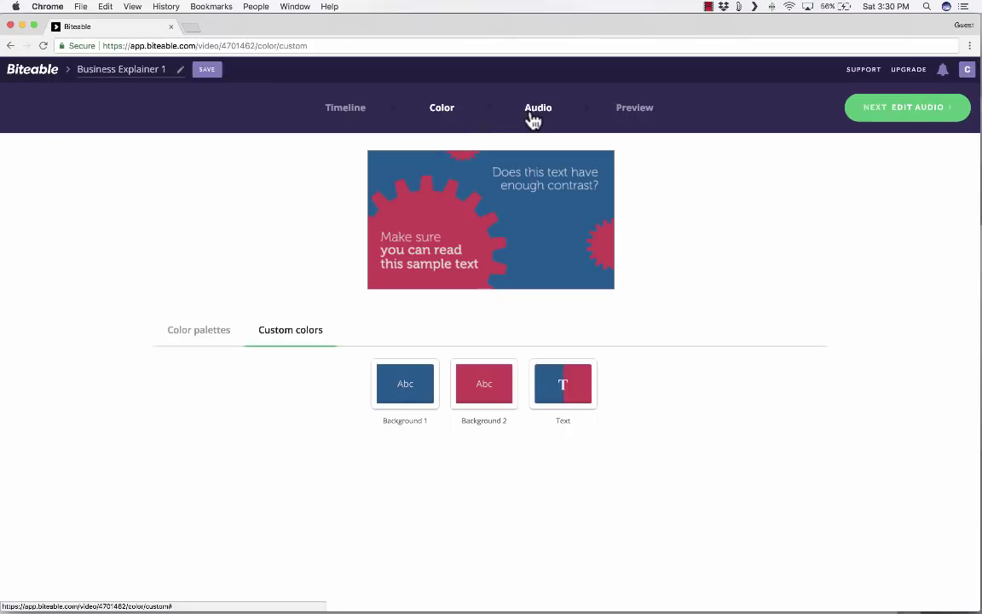
{"action": "left_click", "coordinate": [535, 116]}
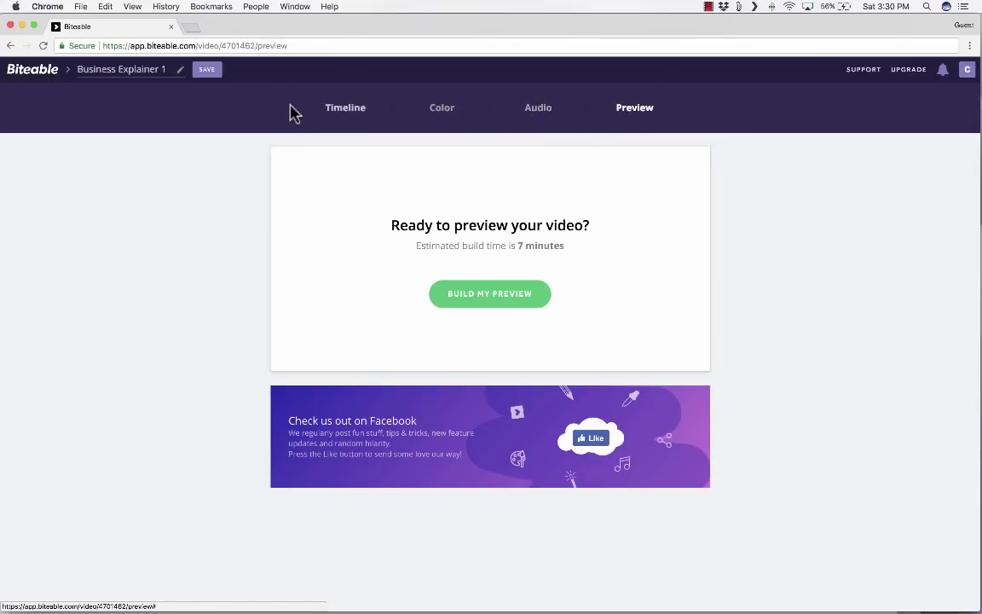
{"action": "left_click", "coordinate": [341, 119]}
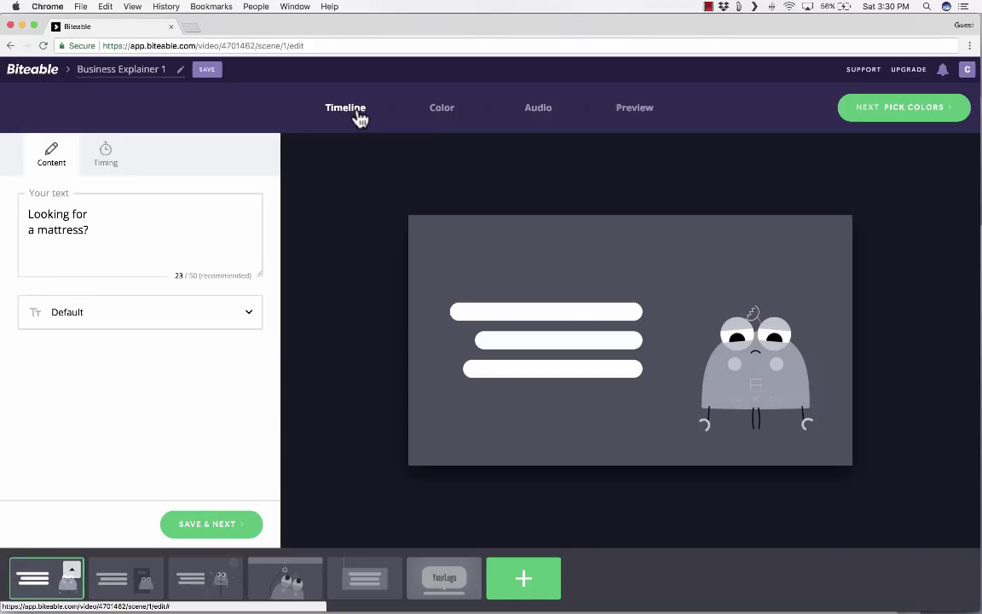
{"action": "left_click", "coordinate": [447, 119]}
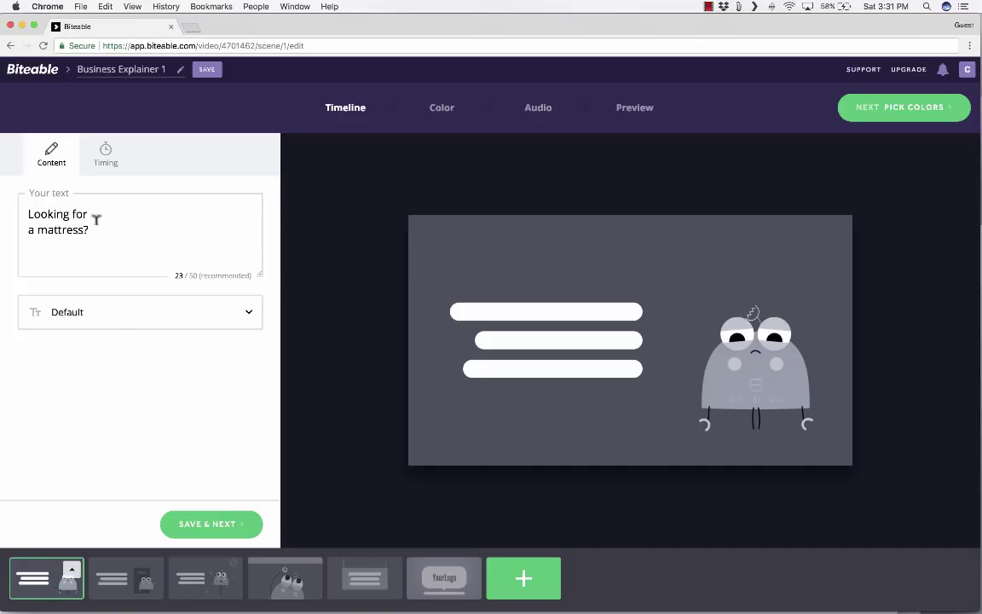
Step: Change the first scene to 'Would you like to make more money?', keeping Default font and full length
{"action": "left_click_drag", "start_coordinate": [102, 230], "coordinate": [5, 204]}
{"action": "type", "text": "Would "}
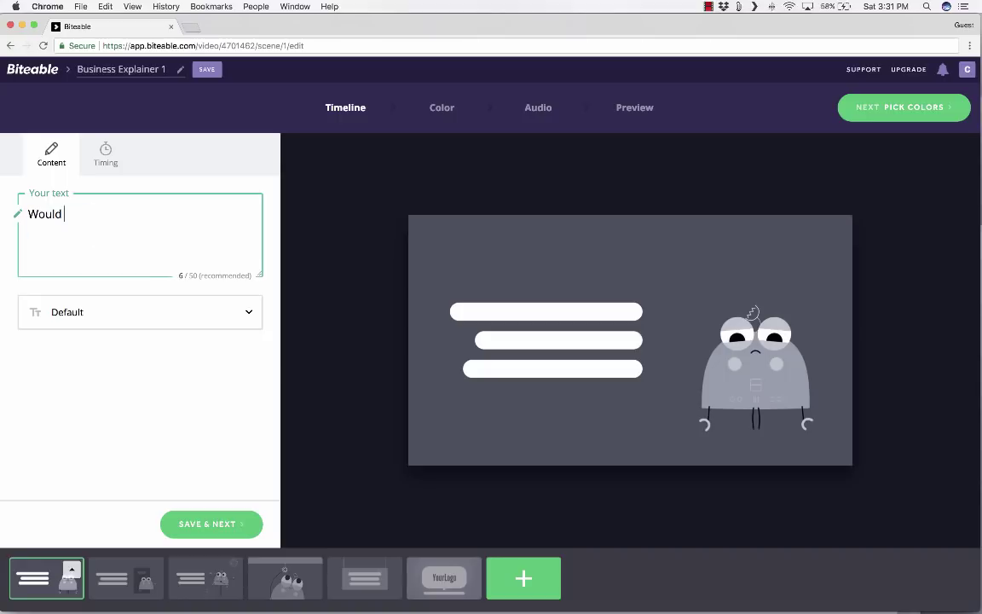
{"action": "type", "text": "you like to make more money?"}
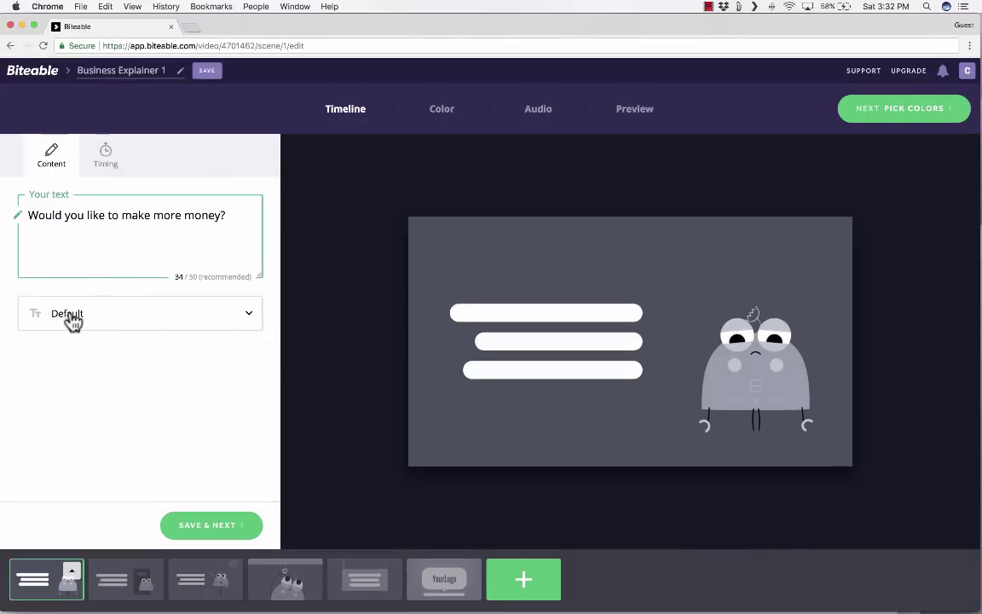
{"action": "left_click", "coordinate": [99, 327]}
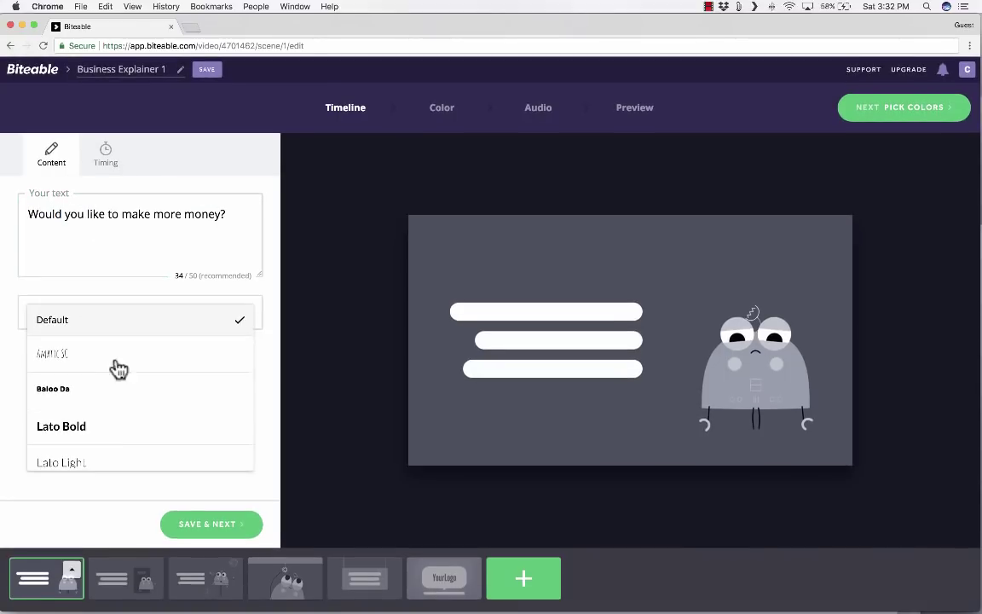
{"action": "left_click", "coordinate": [120, 299]}
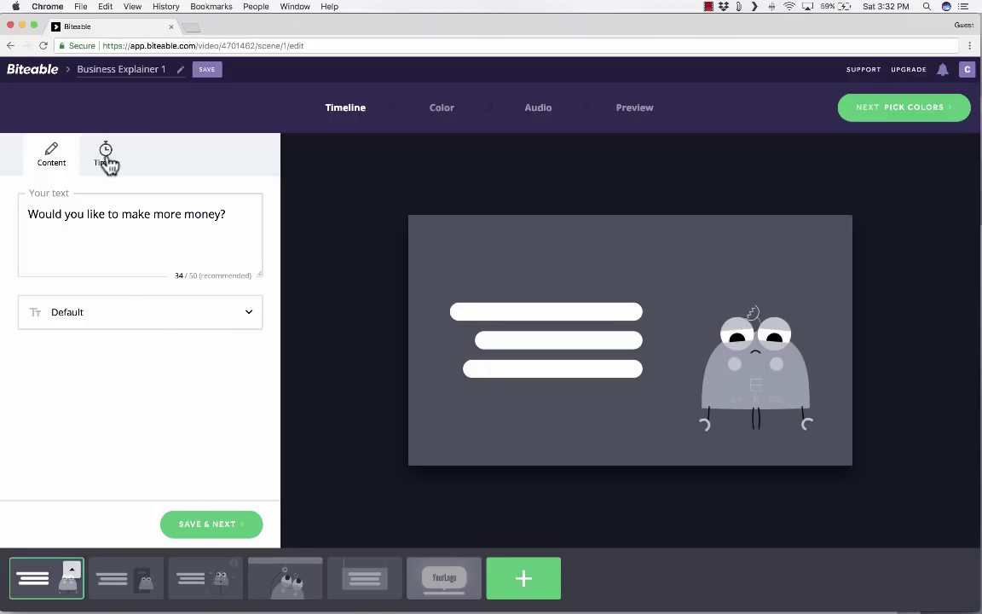
{"action": "left_click", "coordinate": [106, 159]}
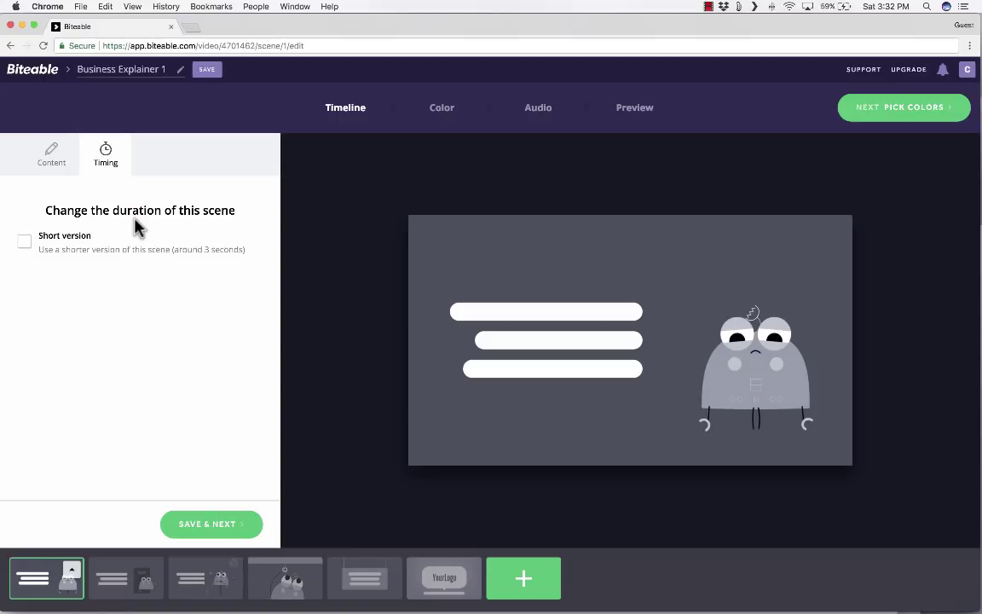
{"action": "left_click", "coordinate": [18, 243]}
{"action": "left_click", "coordinate": [24, 246]}
{"action": "left_click", "coordinate": [67, 164]}
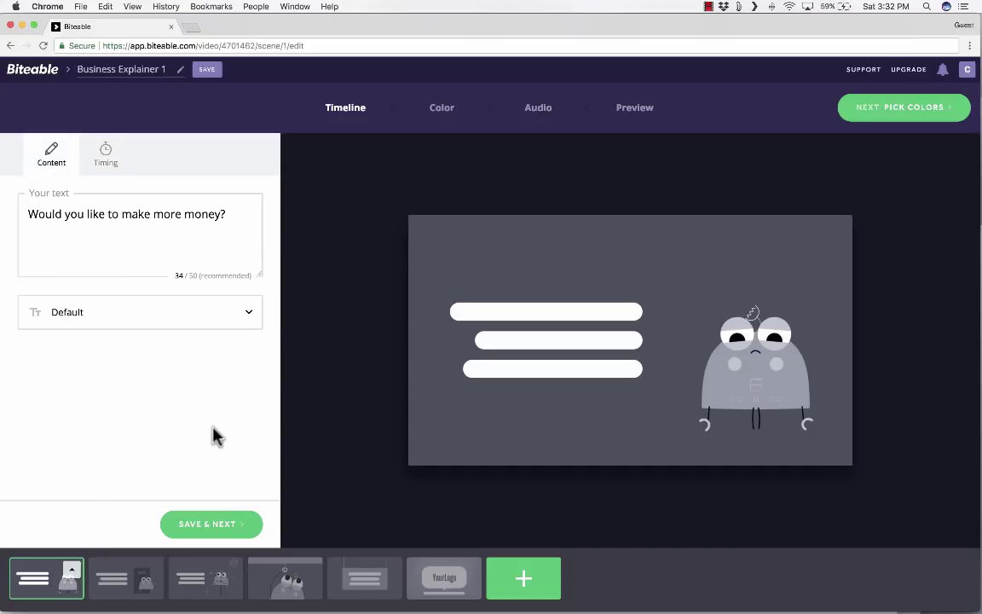
Step: Replace the second scene's text with 'Pursue more education!' and save it
{"action": "left_click", "coordinate": [220, 534]}
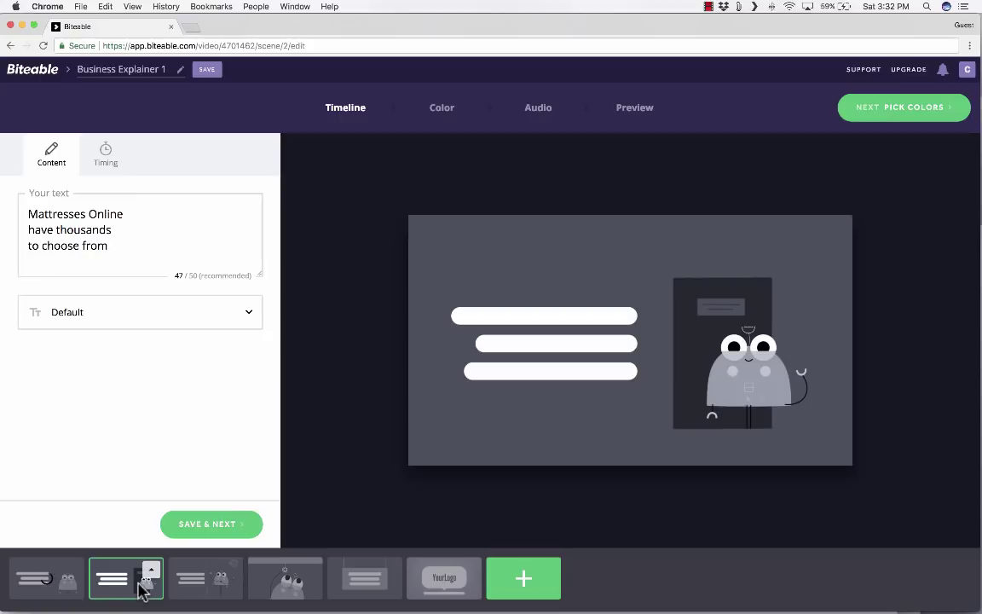
{"action": "left_click", "coordinate": [140, 245]}
{"action": "left_click_drag", "start_coordinate": [141, 245], "coordinate": [28, 204]}
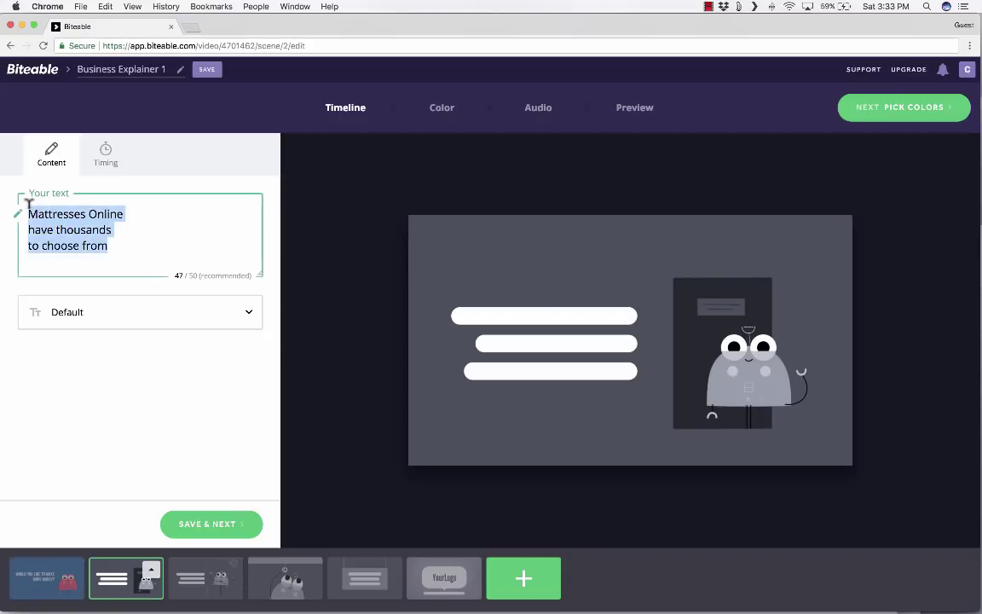
{"action": "type", "text": "Pursue more education!"}
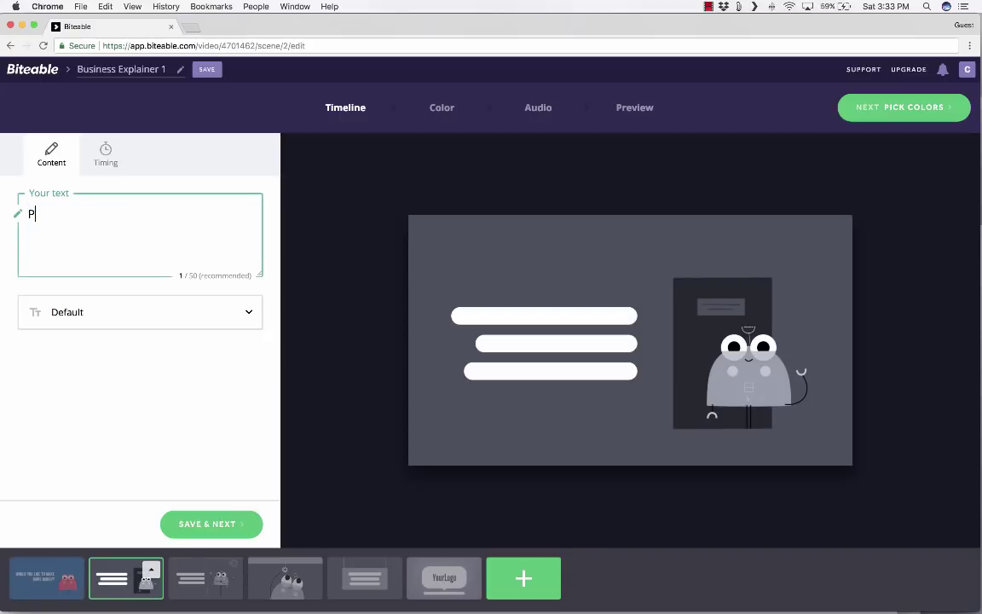
{"action": "left_click", "coordinate": [213, 527]}
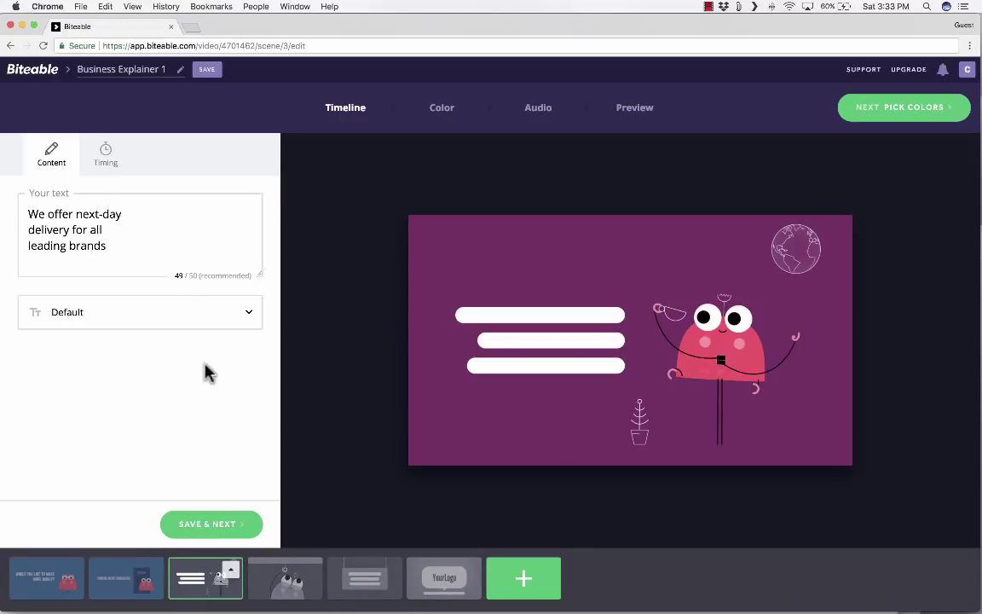
Step: Flip between the timeline scenes to bring up the third scene
{"action": "left_click", "coordinate": [140, 578]}
{"action": "left_click", "coordinate": [48, 582]}
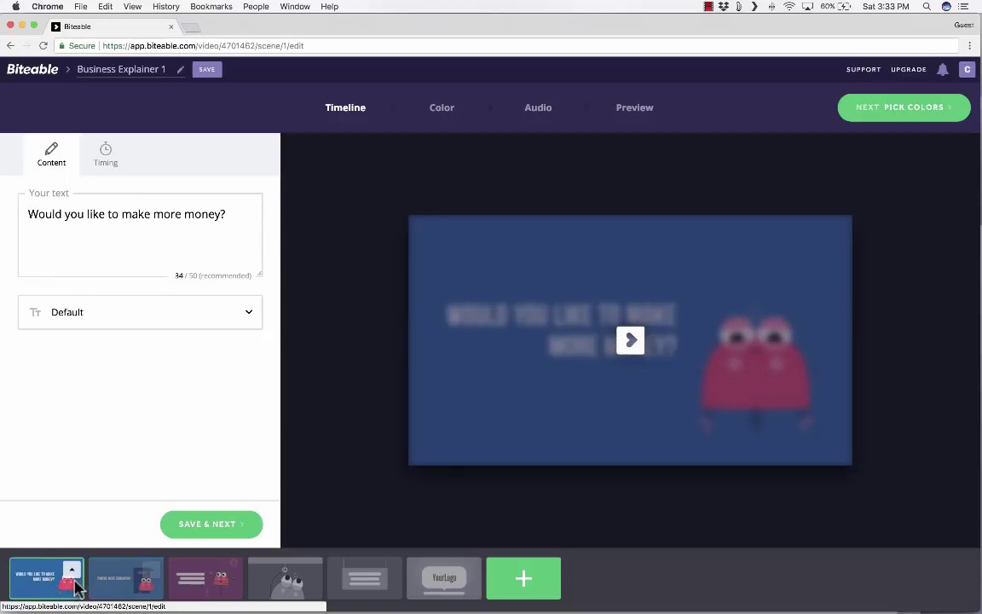
{"action": "left_click", "coordinate": [118, 588]}
Step: Browse scenes three to five and preview the Switch scene styles for the fifth scene
{"action": "left_click", "coordinate": [201, 589]}
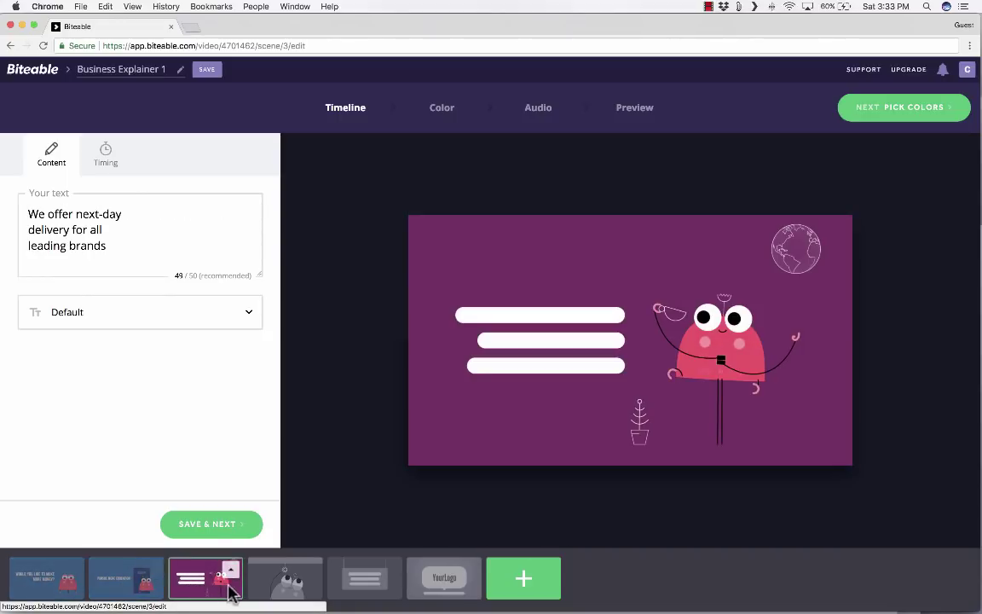
{"action": "left_click", "coordinate": [289, 588]}
{"action": "left_click", "coordinate": [368, 586]}
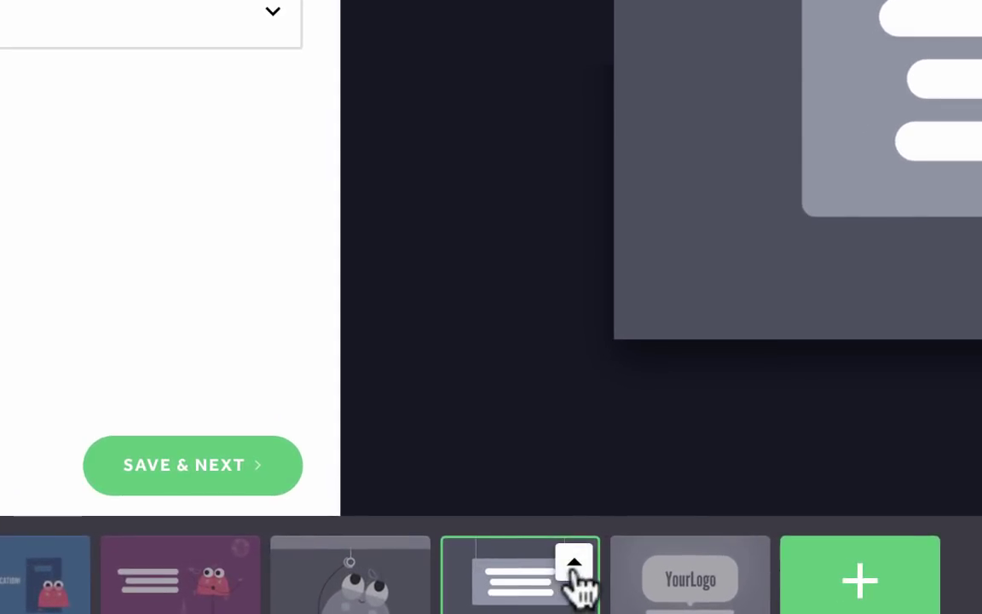
{"action": "left_click", "coordinate": [576, 570]}
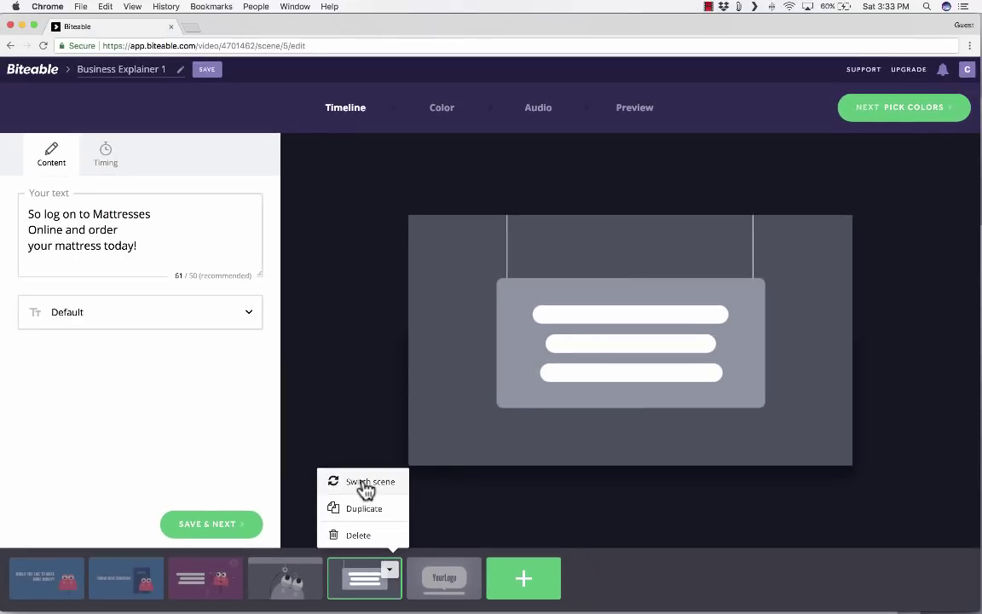
{"action": "left_click", "coordinate": [366, 483]}
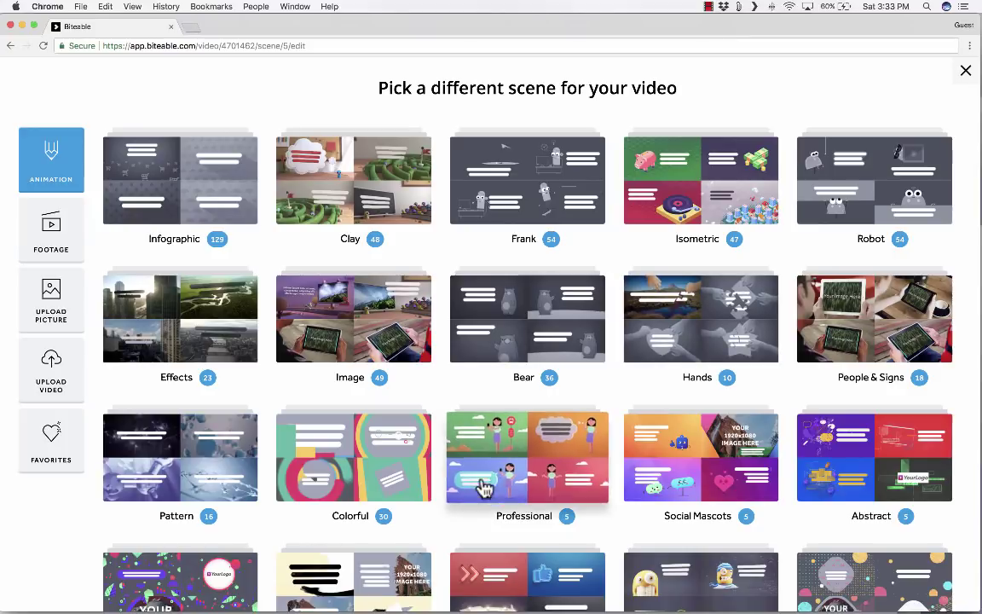
{"action": "scroll", "coordinate": [480, 487], "scroll_direction": "down", "scroll_amount": 5}
{"action": "scroll", "coordinate": [478, 478], "scroll_direction": "up", "scroll_amount": 5}
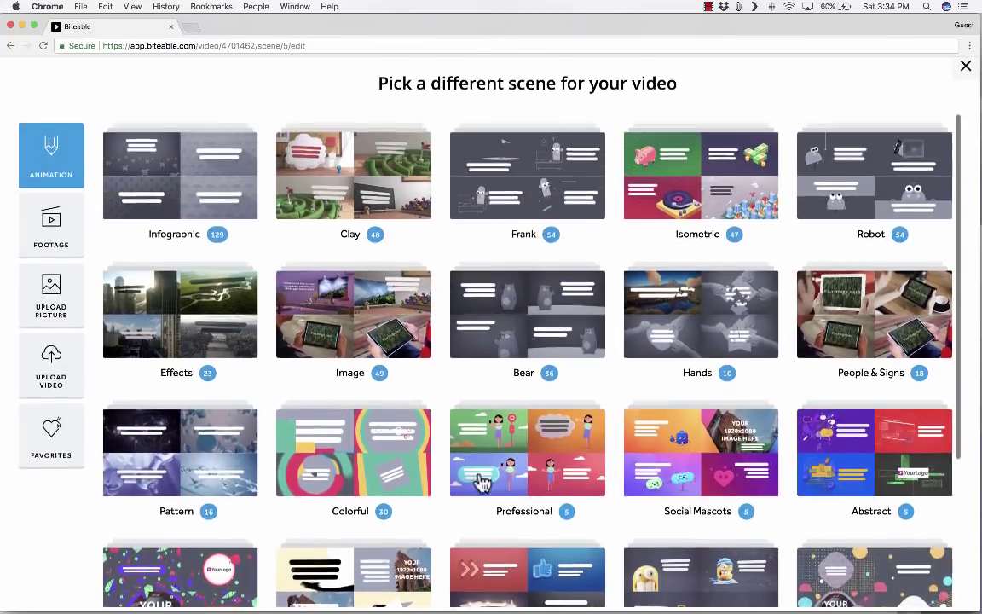
Step: Close the style picker unchanged and delete the fourth and fifth scenes
{"action": "left_click", "coordinate": [966, 69]}
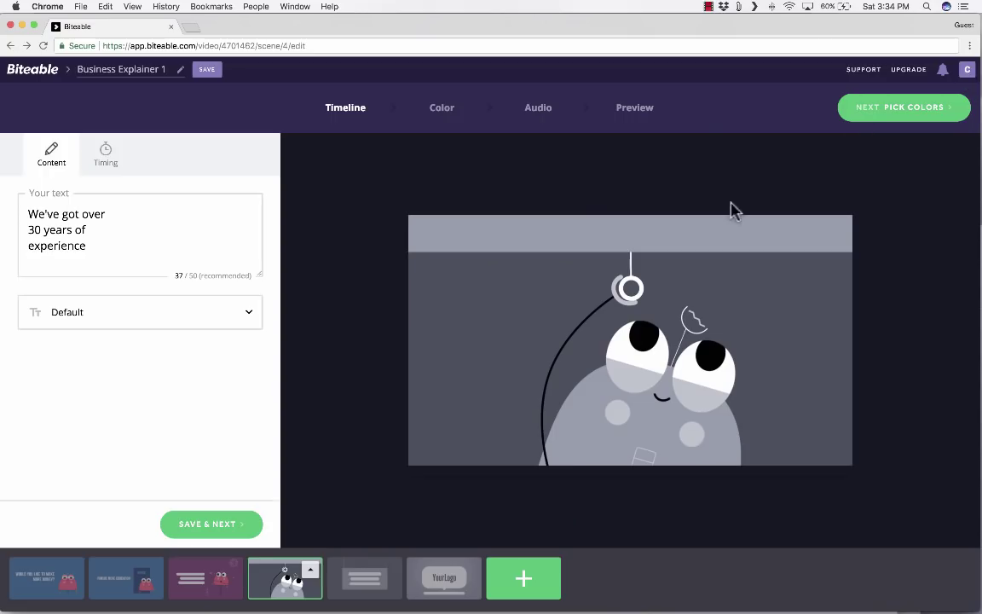
{"action": "left_click", "coordinate": [311, 571]}
{"action": "left_click", "coordinate": [266, 529]}
{"action": "left_click", "coordinate": [310, 576]}
{"action": "left_click", "coordinate": [299, 535]}
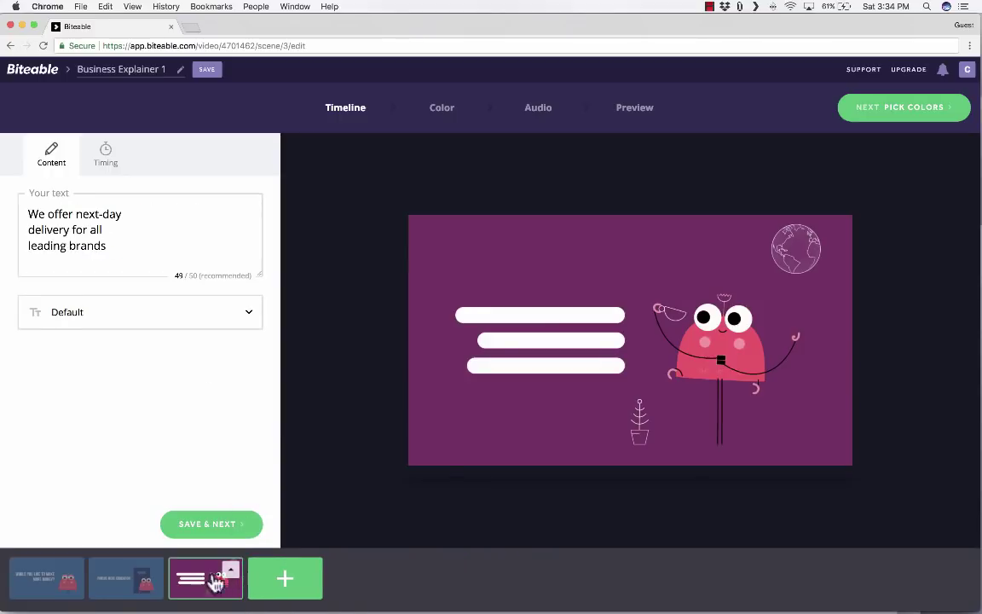
Step: Change the third scene's text to 'Take classes to level-up your career!'
{"action": "triple_click", "coordinate": [99, 216]}
{"action": "type", "text": "Take classes to level-up your career!"}
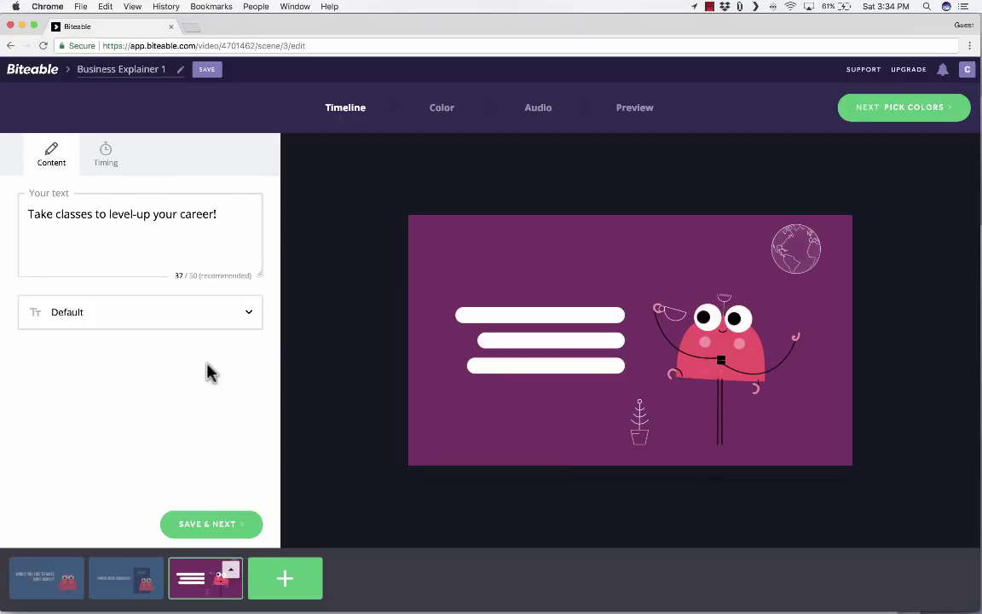
{"action": "left_click", "coordinate": [287, 584]}
{"action": "left_click", "coordinate": [966, 71]}
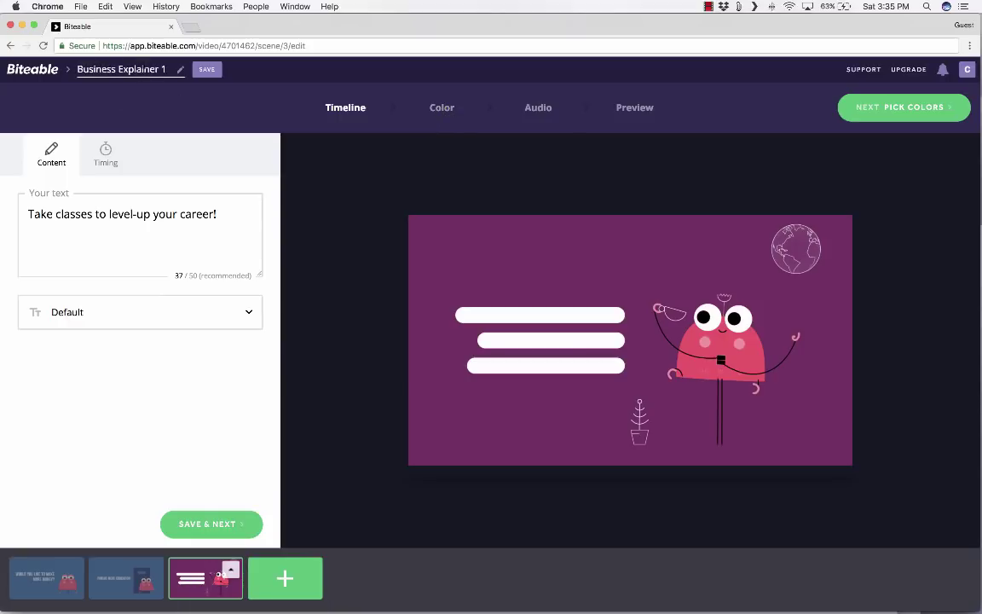
Step: Retitle the project in the header as 'Pro-Education Ad' and save
{"action": "left_click", "coordinate": [79, 70]}
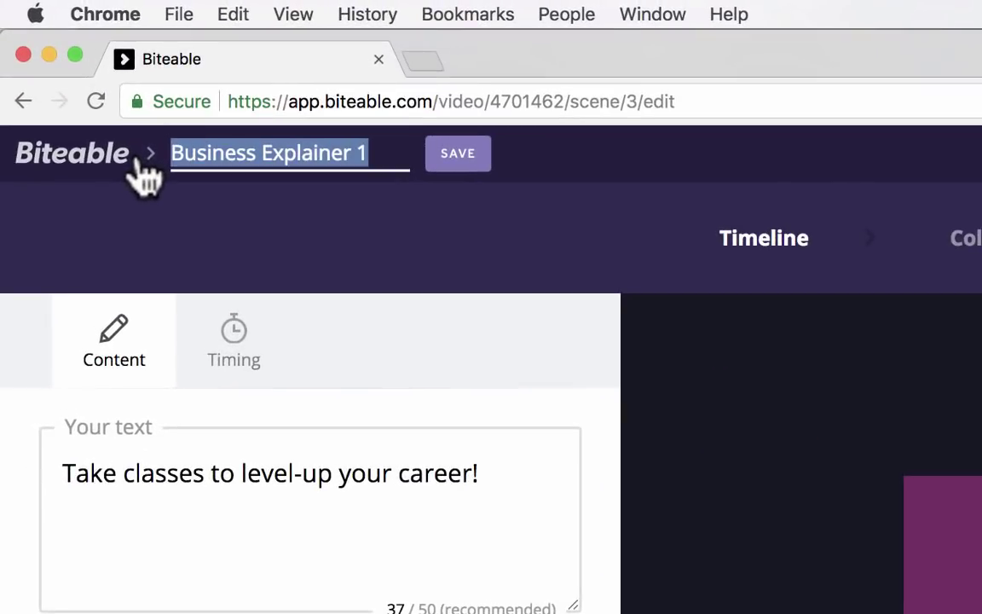
{"action": "type", "text": "Pro-Education Ad"}
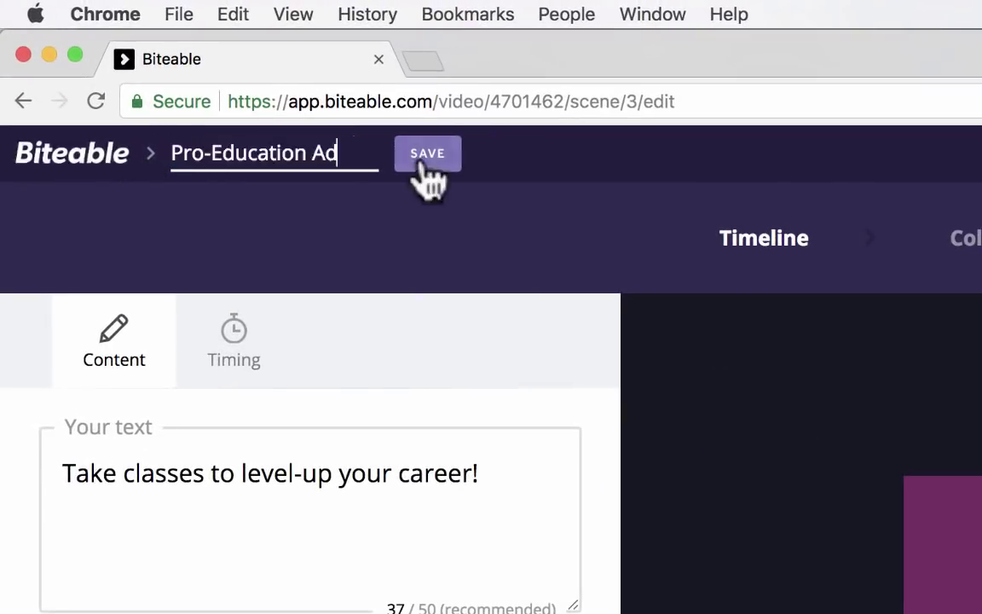
{"action": "left_click", "coordinate": [424, 156]}
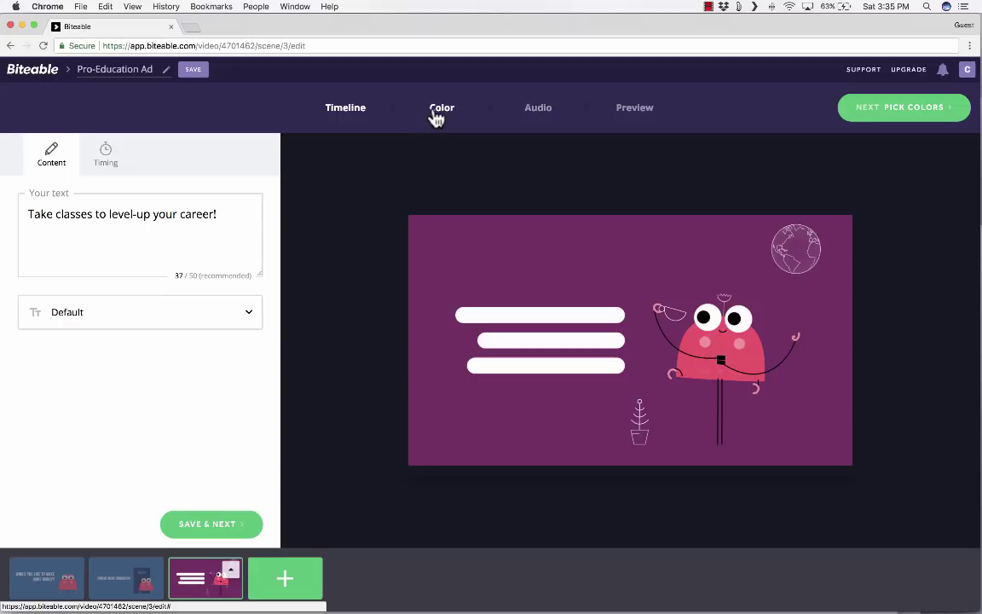
Step: Apply the first pink-and-purple palette after trying a blue-green one, then proceed to audio
{"action": "left_click", "coordinate": [912, 111]}
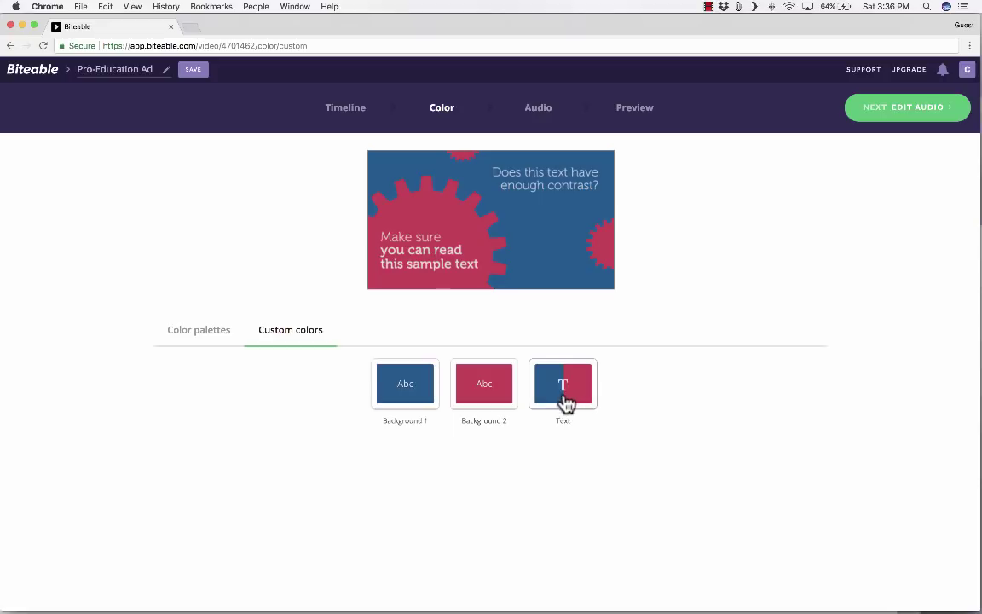
{"action": "left_click", "coordinate": [197, 340]}
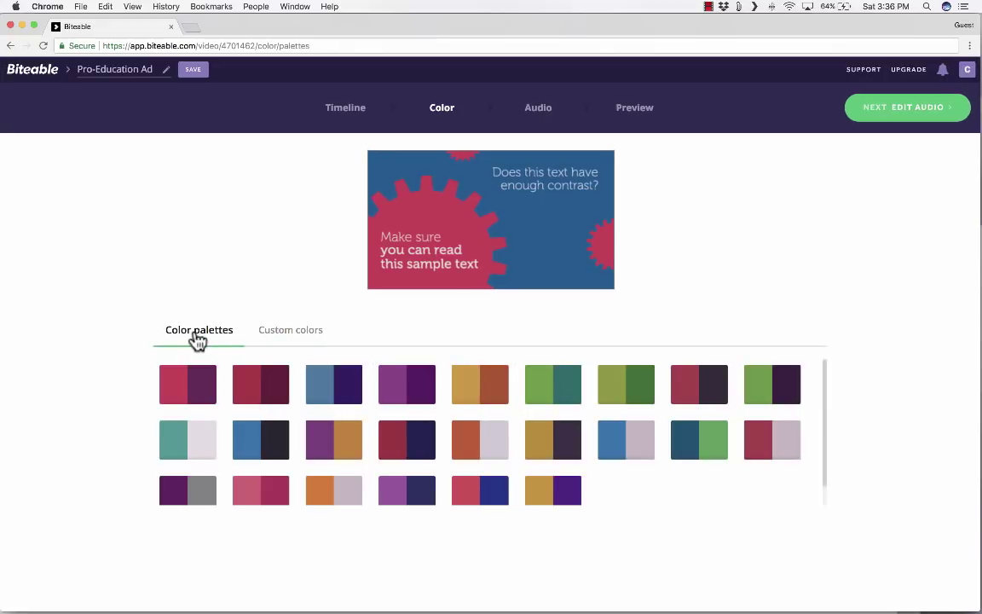
{"action": "left_click", "coordinate": [696, 444]}
{"action": "left_click", "coordinate": [201, 388]}
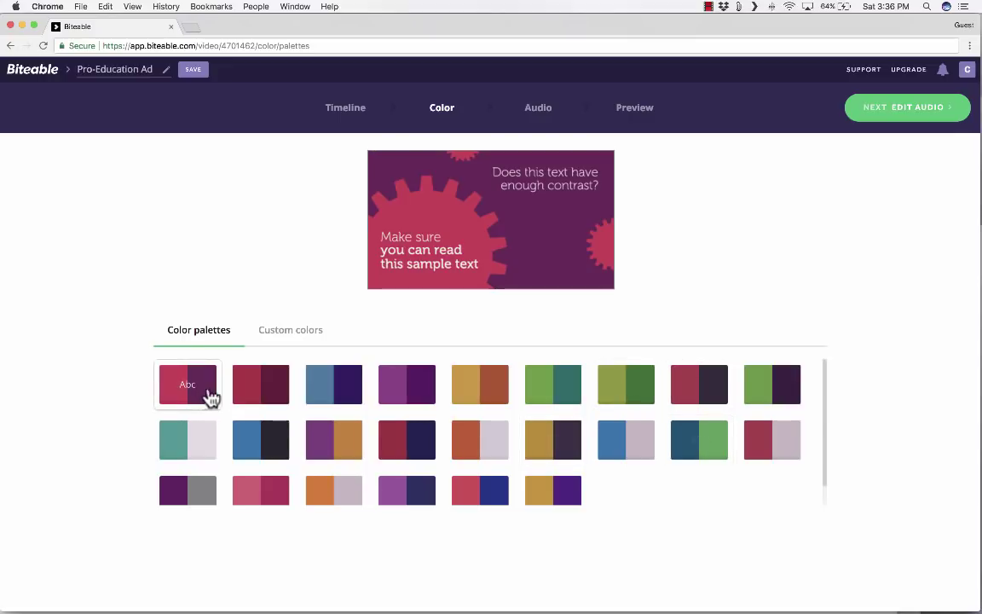
{"action": "left_click", "coordinate": [936, 120]}
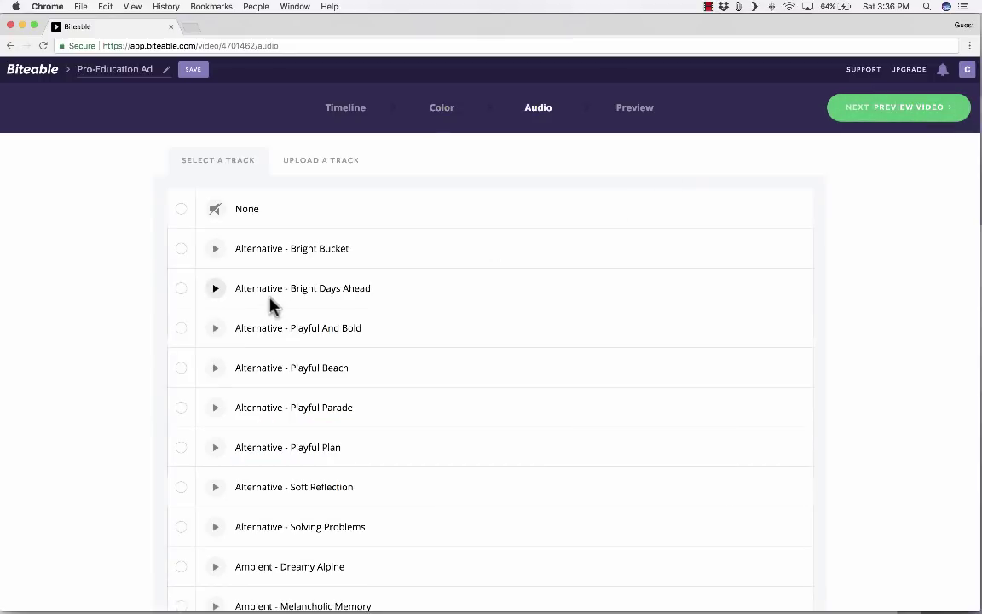
Step: Try Alternative - Bright Bucket and Ambient - Dreamy Alpine, then select and play Cheeky Chap as the music
{"action": "scroll", "coordinate": [258, 307], "scroll_direction": "down", "scroll_amount": 1}
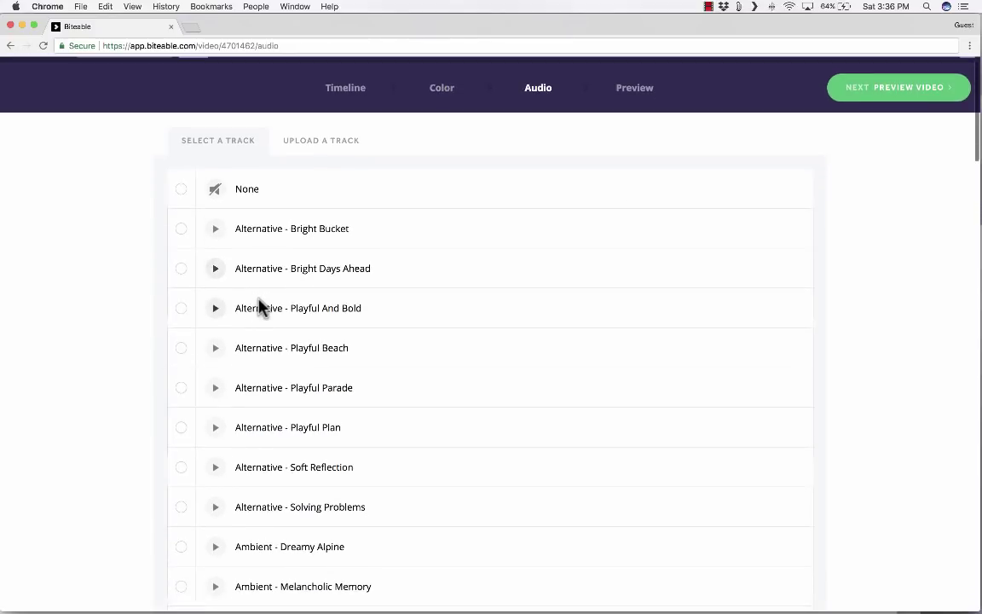
{"action": "left_click", "coordinate": [181, 229]}
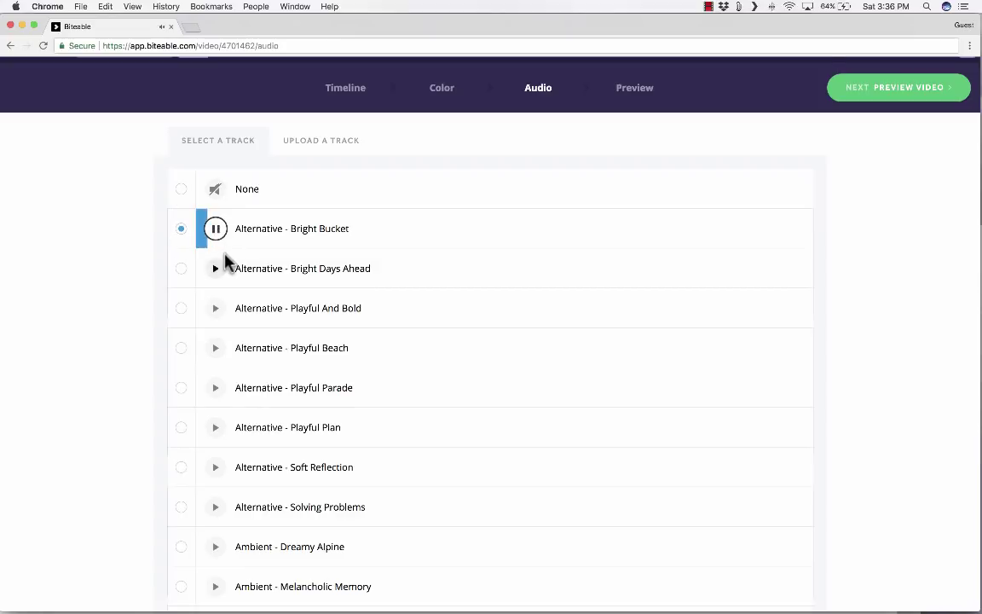
{"action": "scroll", "coordinate": [213, 243], "scroll_direction": "up", "scroll_amount": 1}
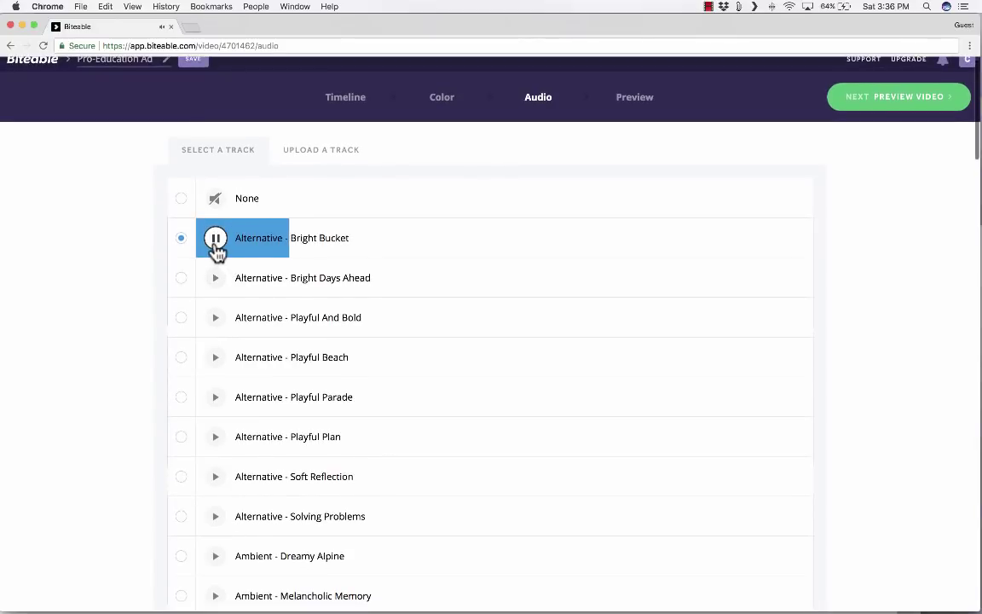
{"action": "scroll", "coordinate": [184, 373], "scroll_direction": "down", "scroll_amount": 5}
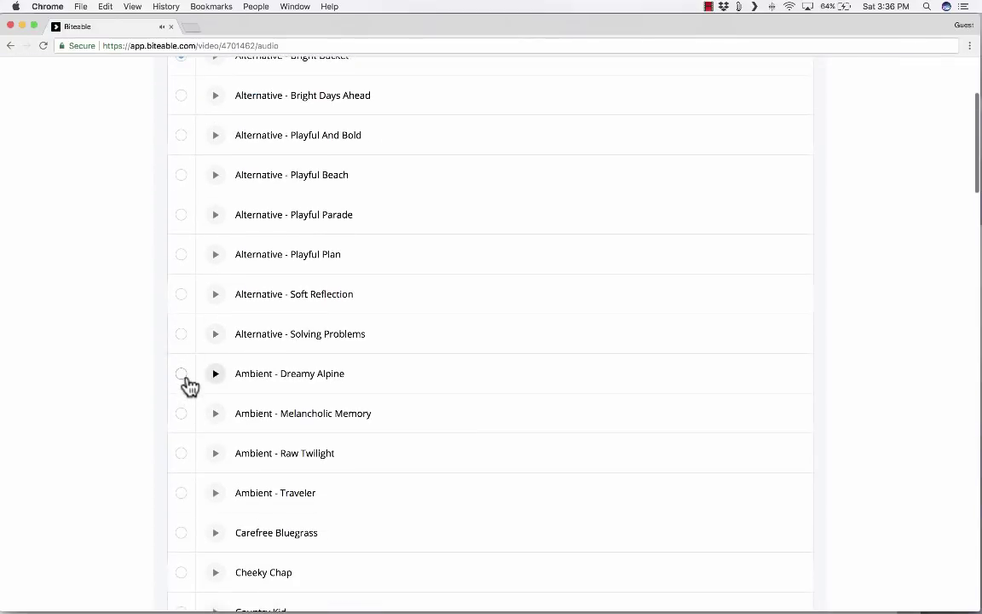
{"action": "left_click", "coordinate": [182, 376]}
{"action": "left_click", "coordinate": [216, 375]}
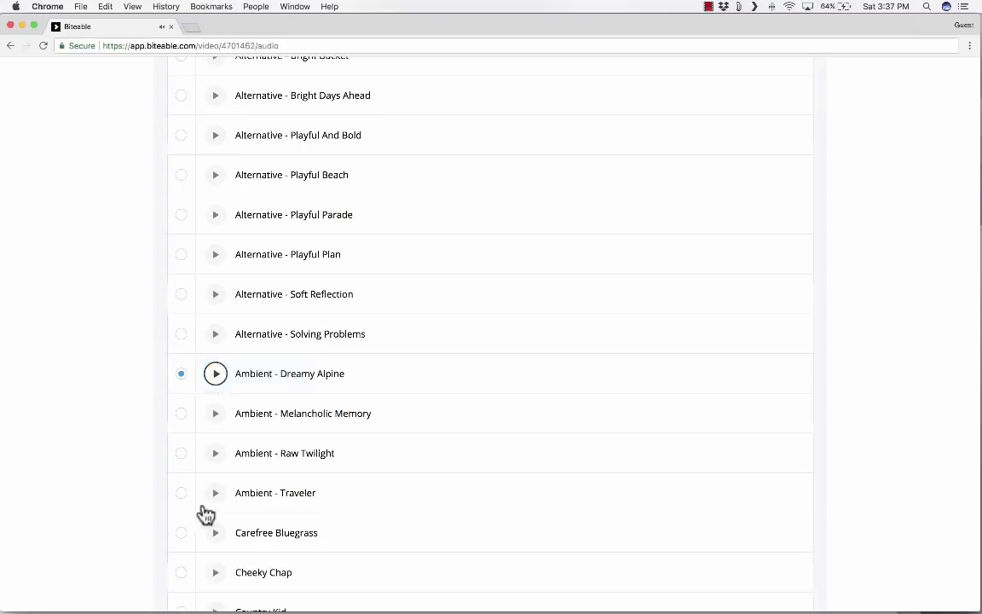
{"action": "left_click", "coordinate": [182, 573]}
{"action": "left_click", "coordinate": [214, 574]}
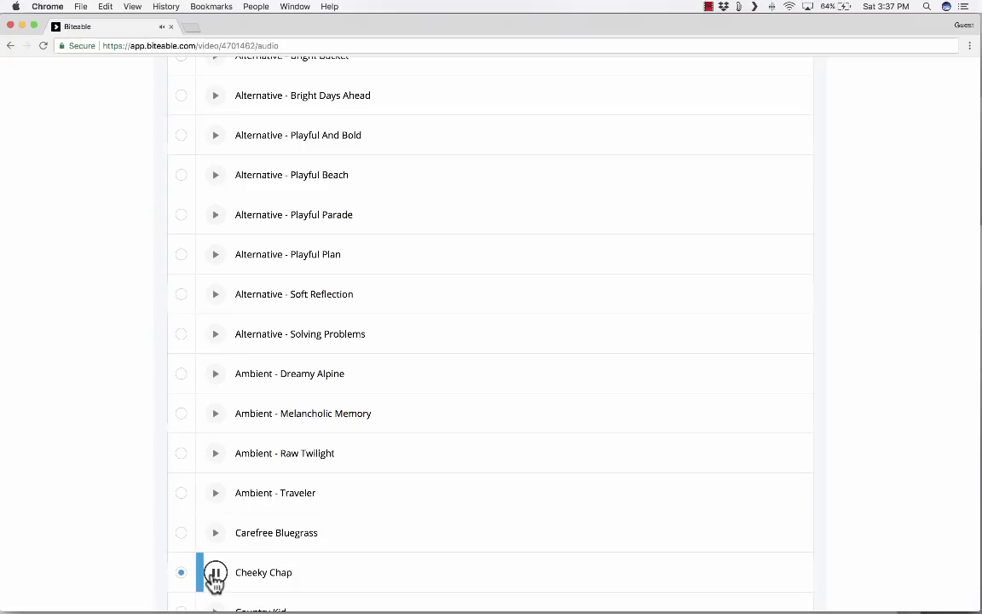
{"action": "scroll", "coordinate": [282, 546], "scroll_direction": "up", "scroll_amount": 5}
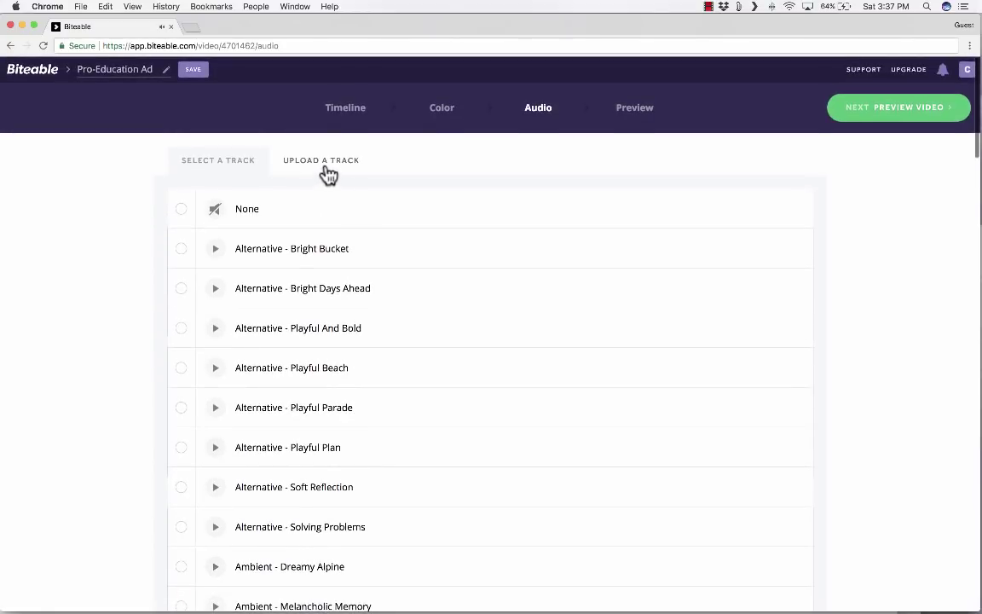
{"action": "left_click", "coordinate": [328, 175]}
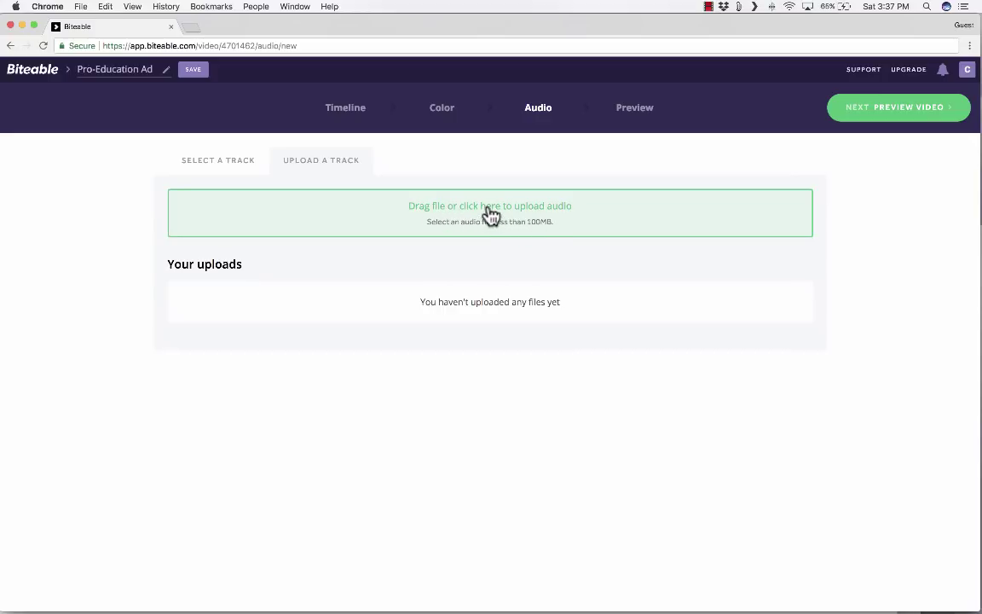
{"action": "left_click", "coordinate": [452, 213]}
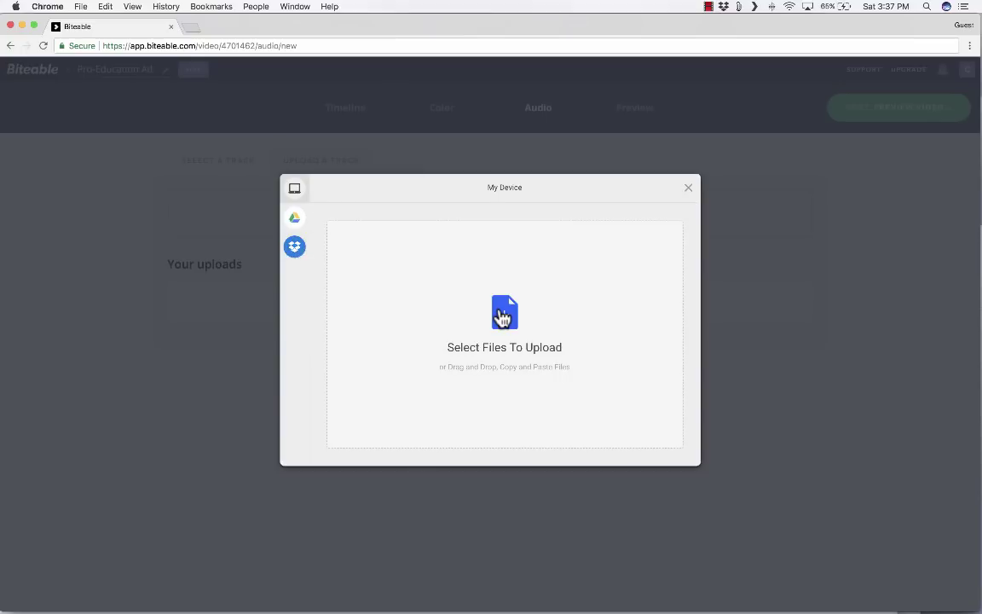
{"action": "left_click", "coordinate": [502, 317]}
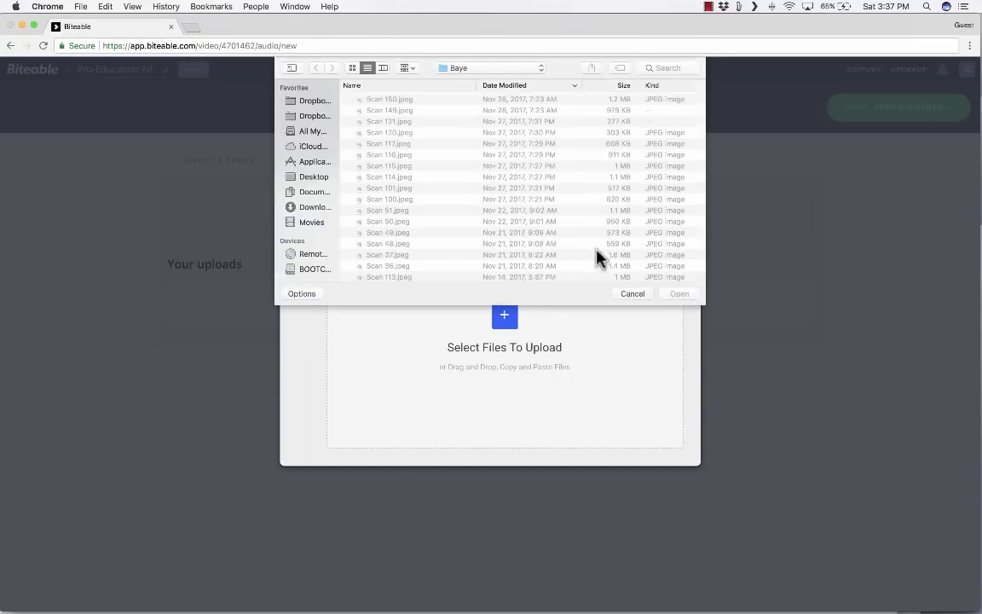
{"action": "key", "text": "Escape"}
{"action": "left_click", "coordinate": [688, 189]}
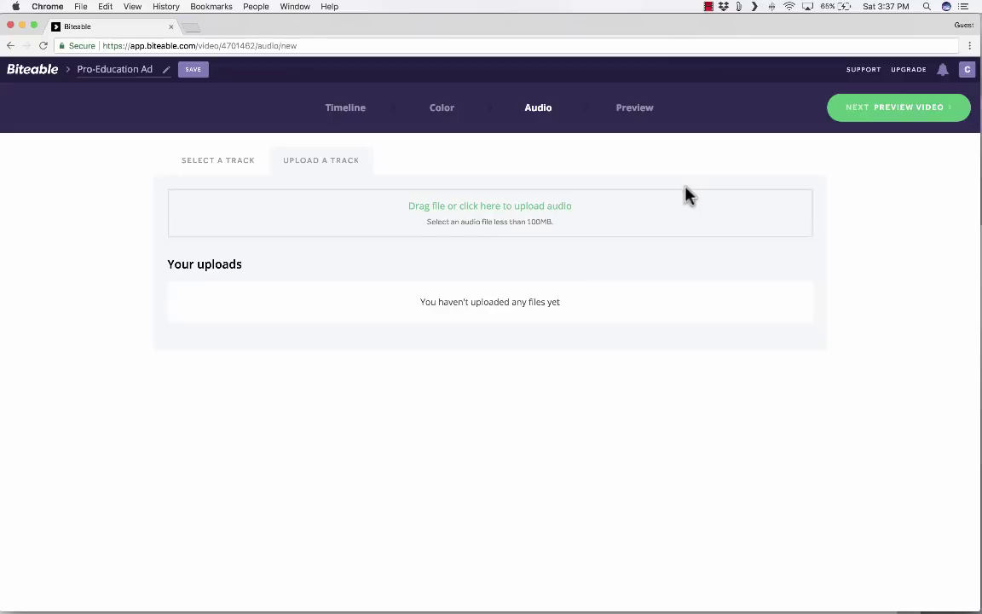
{"action": "left_click", "coordinate": [224, 164]}
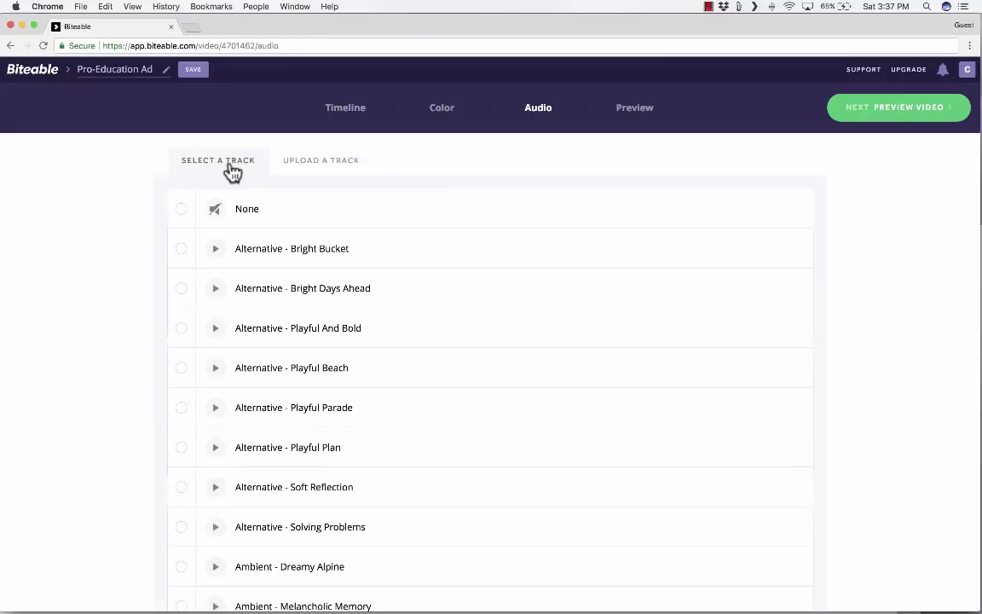
{"action": "scroll", "coordinate": [219, 475], "scroll_direction": "down", "scroll_amount": 6}
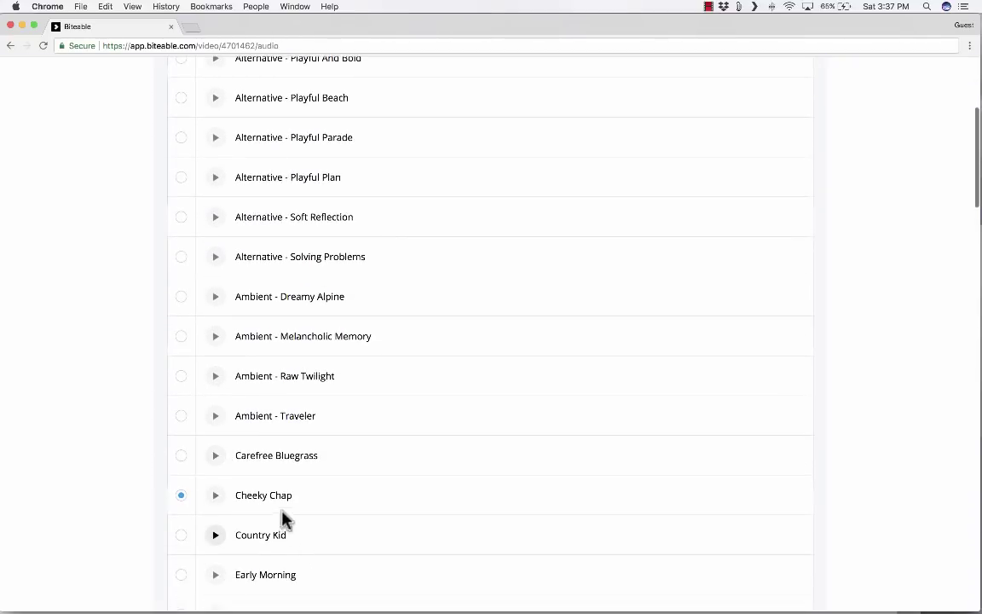
{"action": "scroll", "coordinate": [316, 511], "scroll_direction": "up", "scroll_amount": 5}
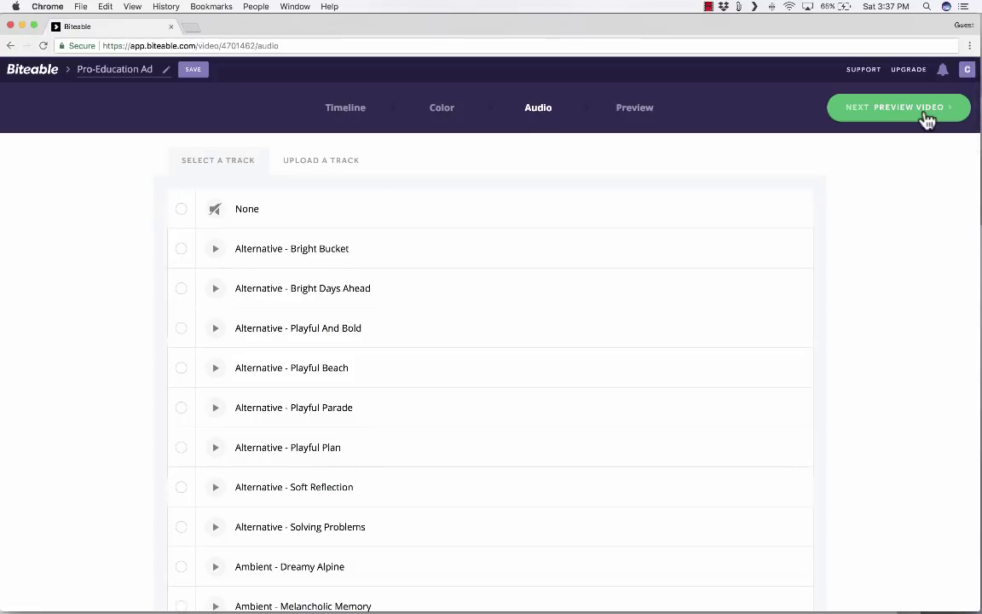
Step: Move to the Preview Video step and build the Pro-Education Ad preview
{"action": "left_click", "coordinate": [927, 121]}
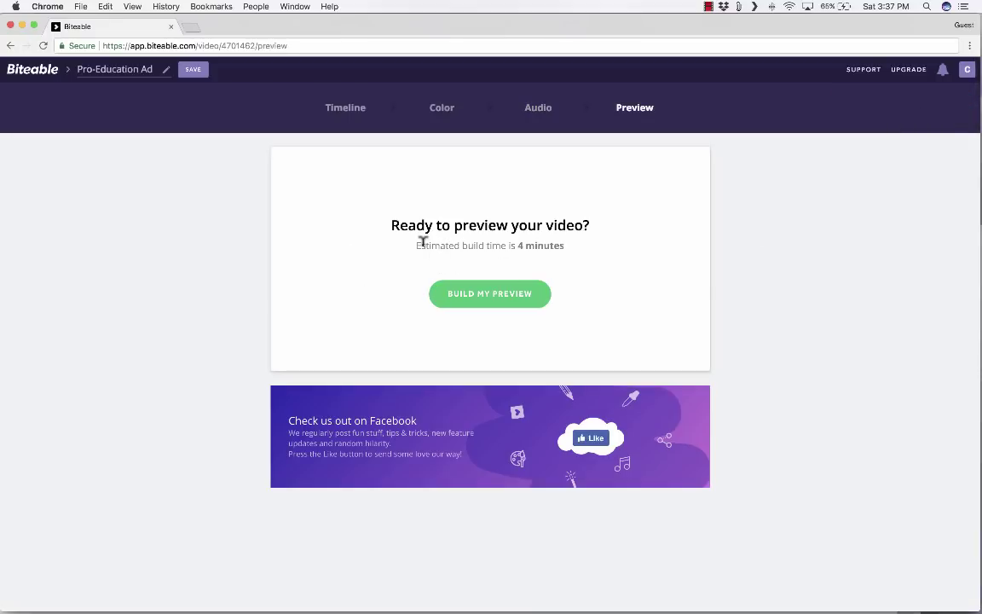
{"action": "left_click_drag", "start_coordinate": [422, 242], "coordinate": [534, 238]}
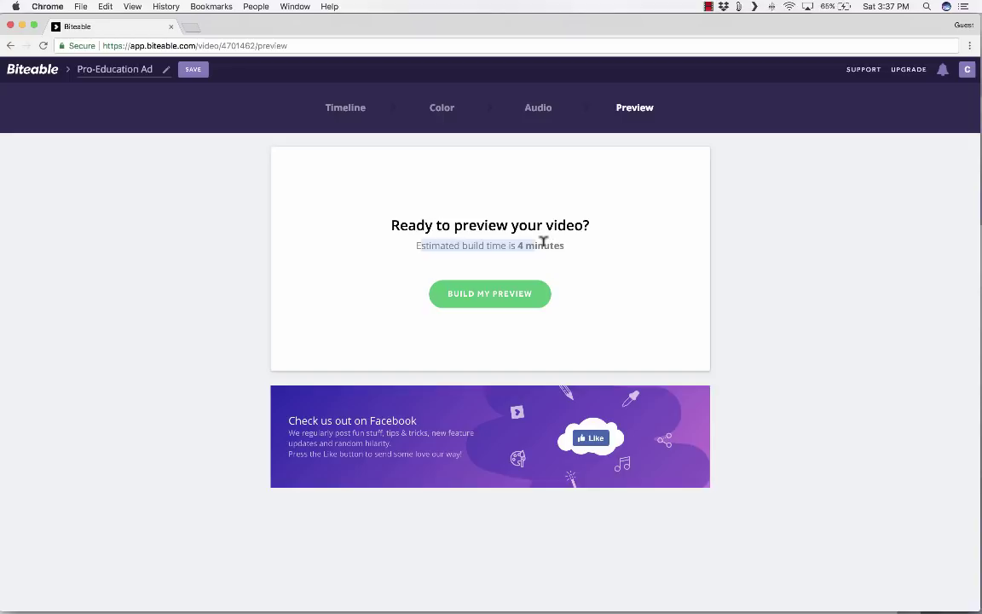
{"action": "left_click", "coordinate": [520, 307]}
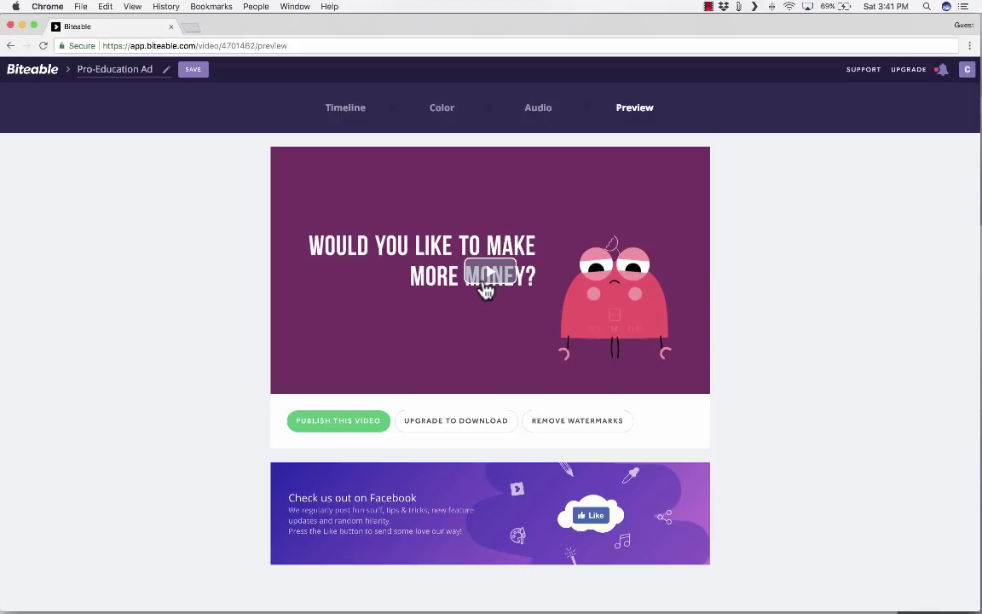
{"action": "left_click", "coordinate": [493, 281]}
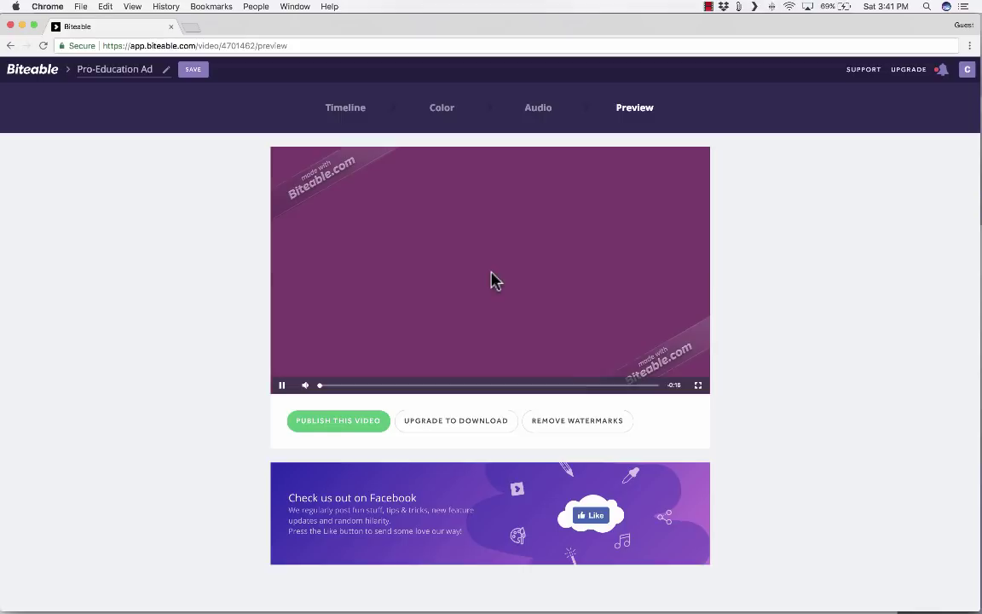
{"action": "left_click", "coordinate": [698, 386]}
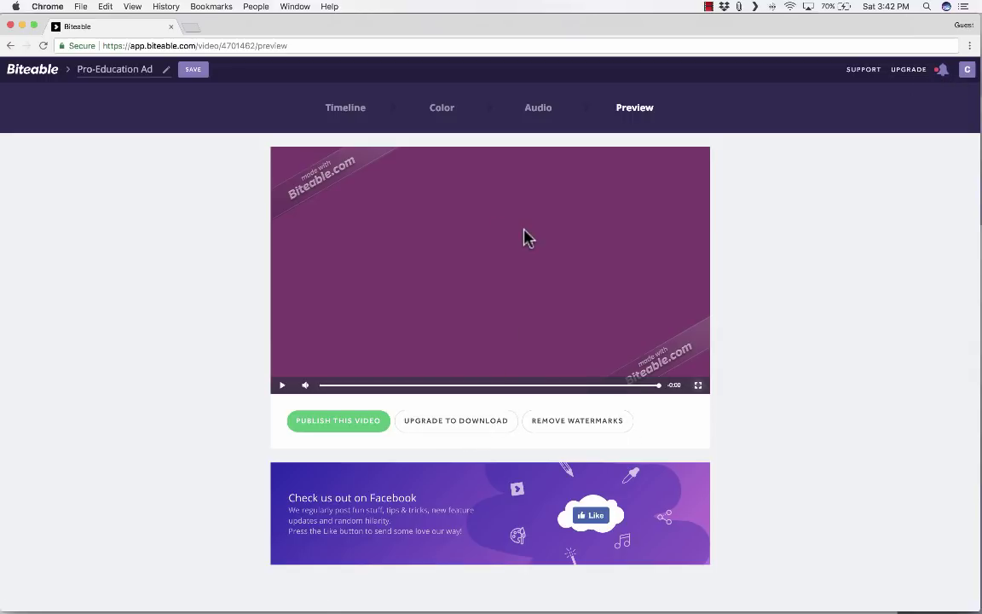
Step: Publish the video and try sharing it to YouTube, closing the Google sign-in popup
{"action": "left_click", "coordinate": [319, 426]}
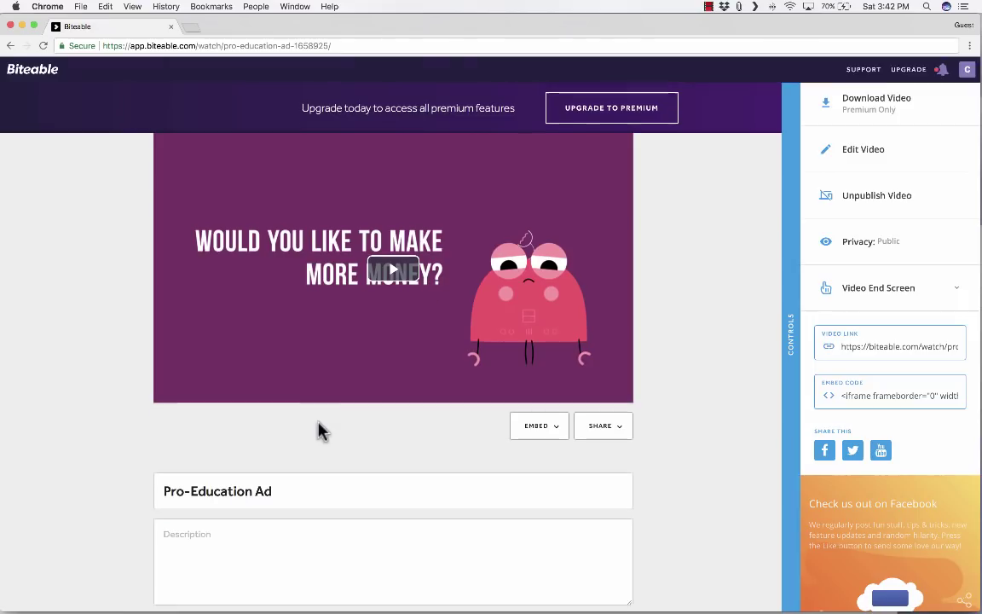
{"action": "left_click", "coordinate": [618, 435]}
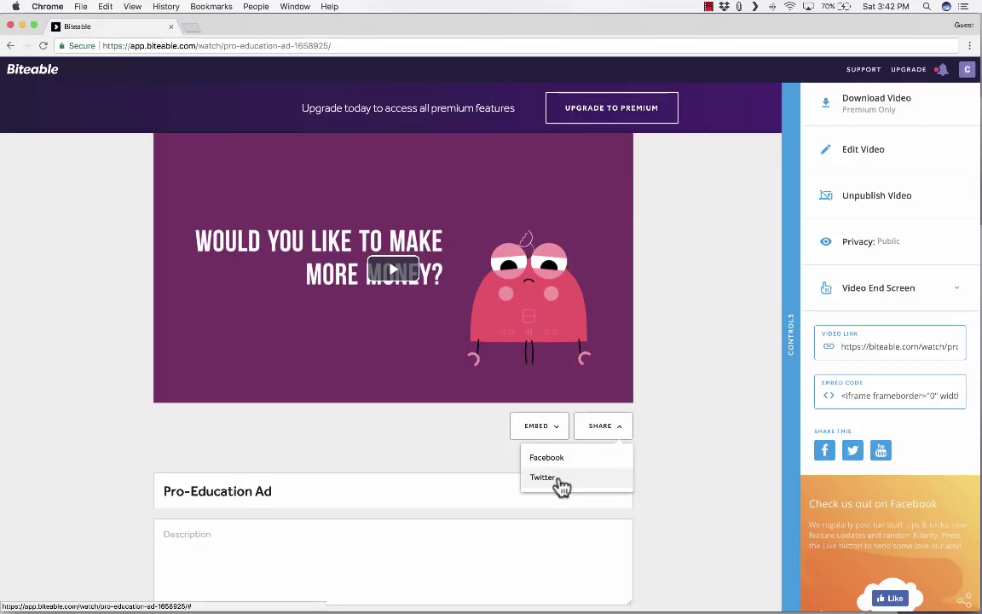
{"action": "scroll", "coordinate": [561, 486], "scroll_direction": "down", "scroll_amount": 1}
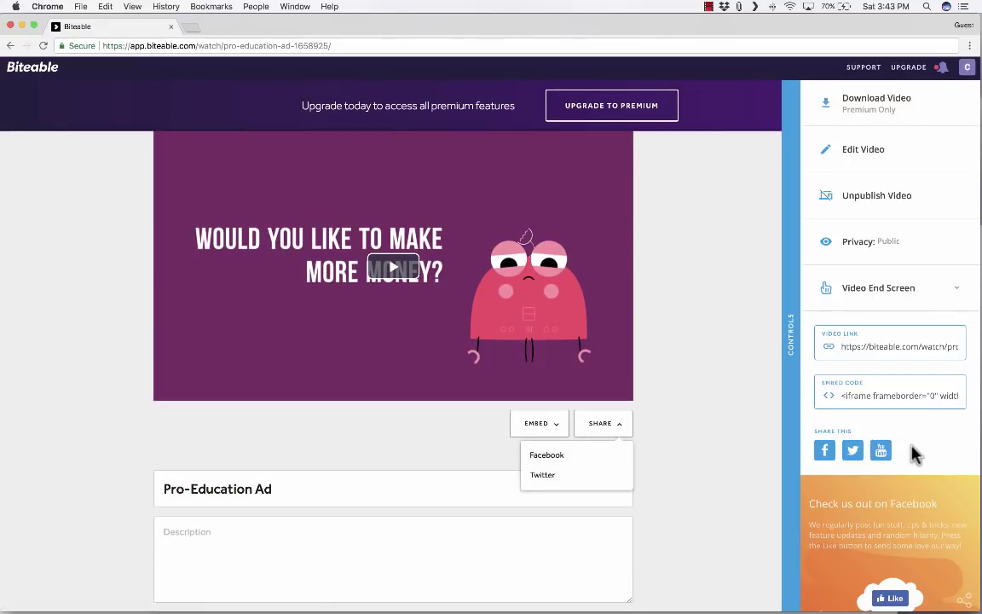
{"action": "left_click", "coordinate": [881, 450]}
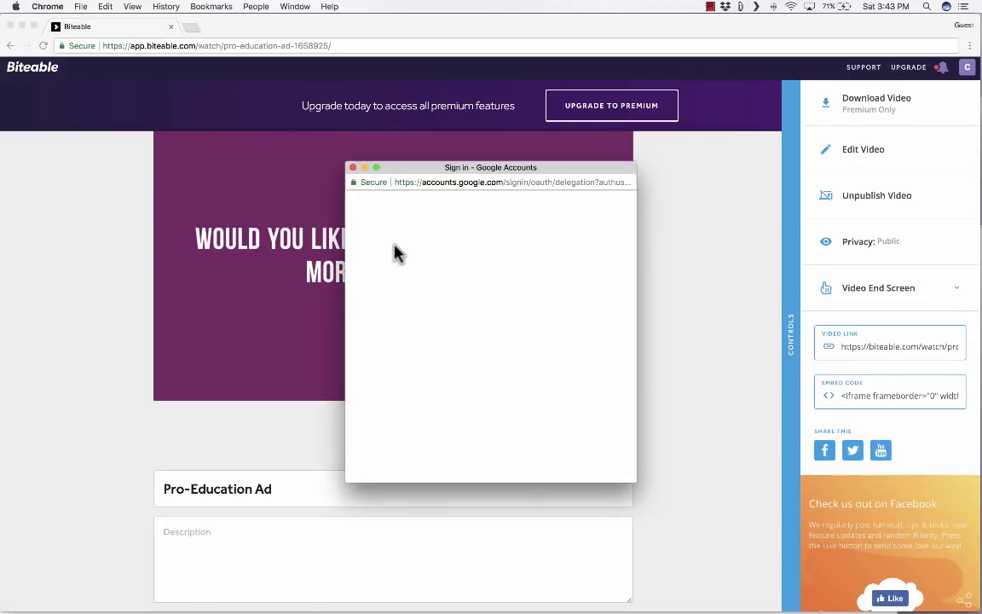
{"action": "left_click", "coordinate": [887, 456]}
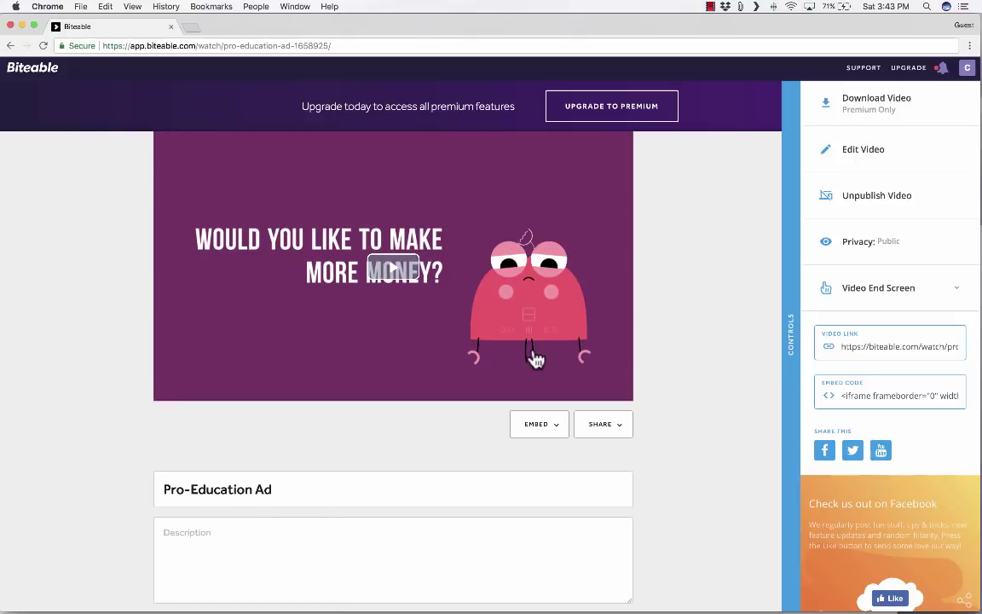
Step: Reveal and select the iframe embed code, then copy the video's public link
{"action": "left_click", "coordinate": [553, 434]}
{"action": "scroll", "coordinate": [550, 432], "scroll_direction": "down", "scroll_amount": 1}
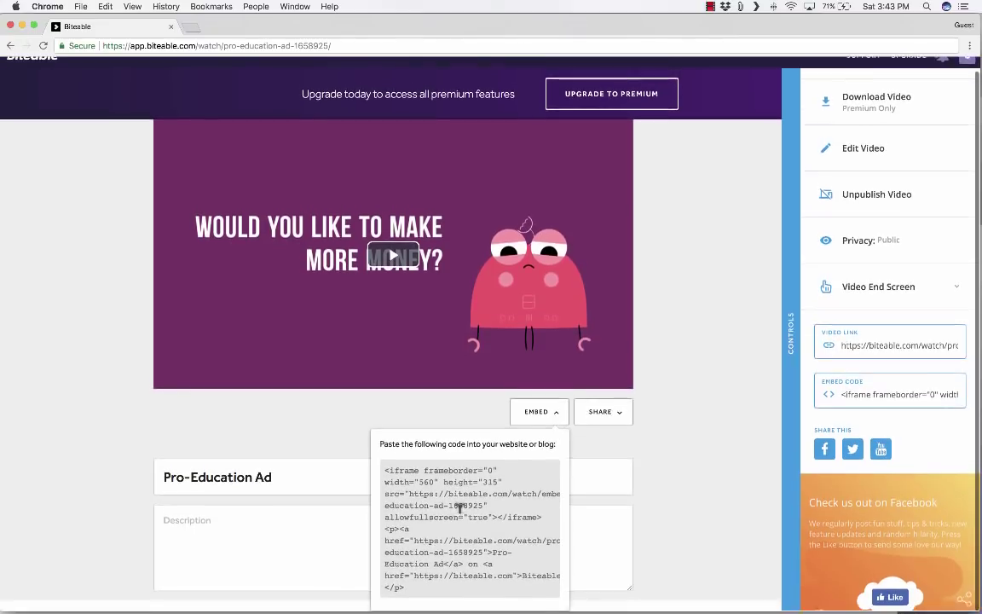
{"action": "left_click", "coordinate": [432, 492]}
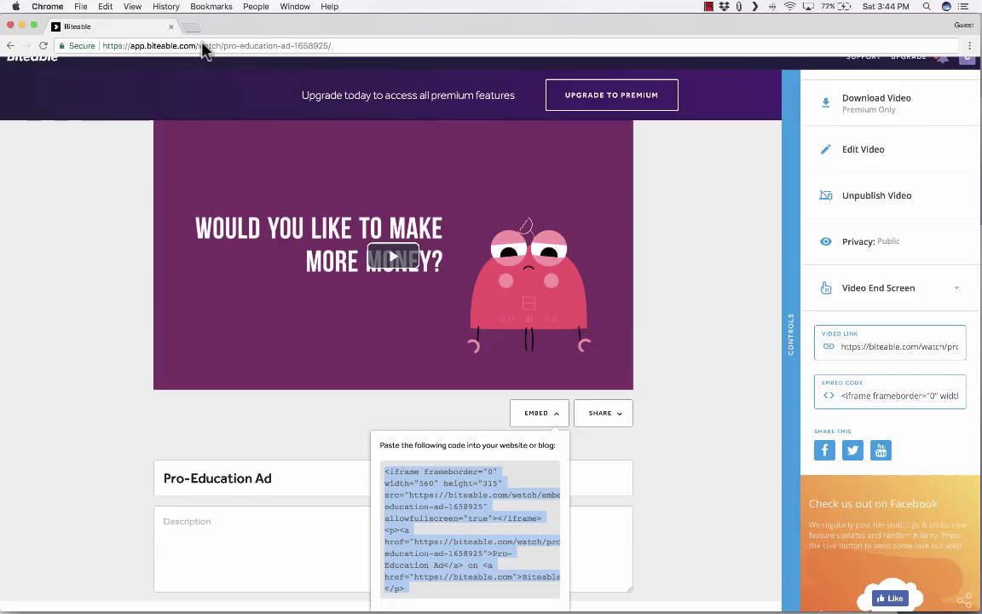
{"action": "left_click", "coordinate": [867, 345]}
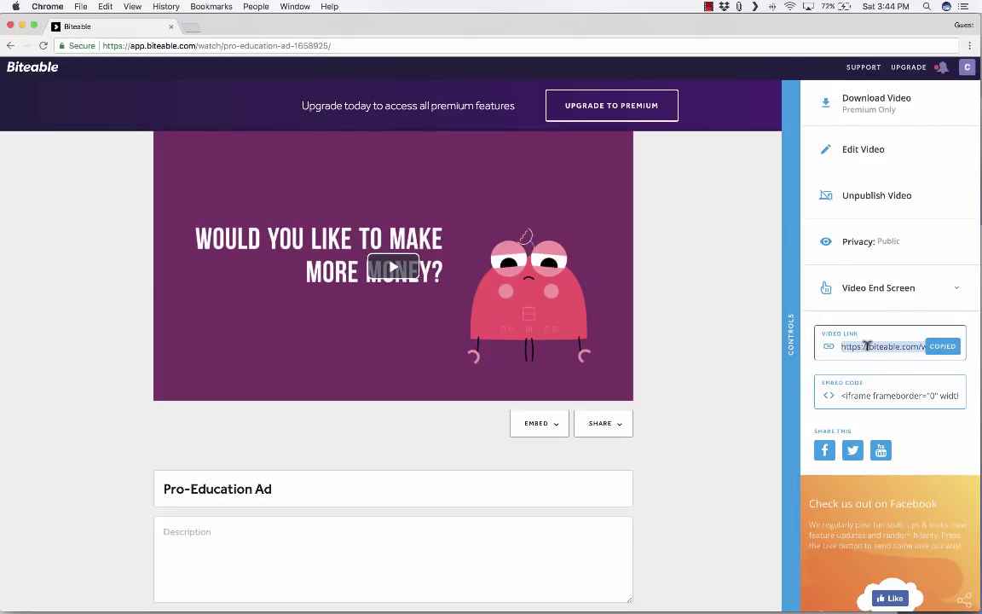
{"action": "left_click", "coordinate": [920, 346]}
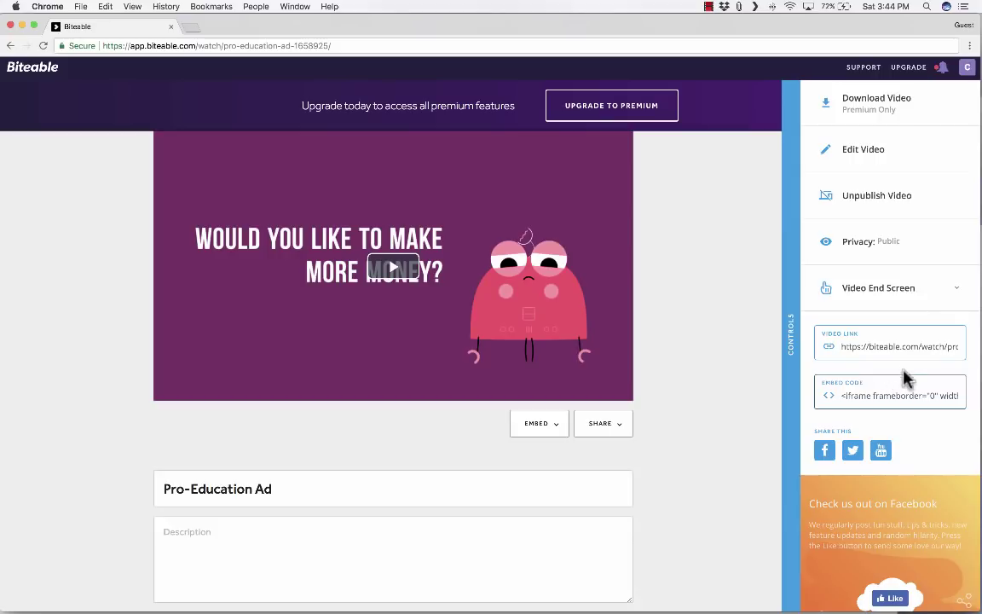
Step: Expand Video End Screen to view the empty message, button text and button-link fields
{"action": "scroll", "coordinate": [893, 342], "scroll_direction": "up", "scroll_amount": 1}
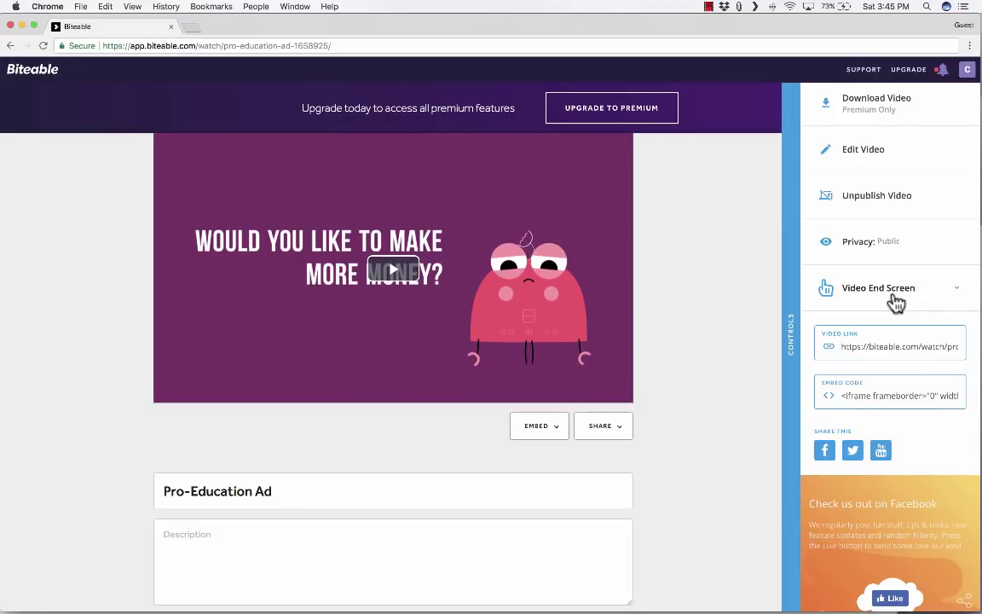
{"action": "left_click", "coordinate": [896, 304]}
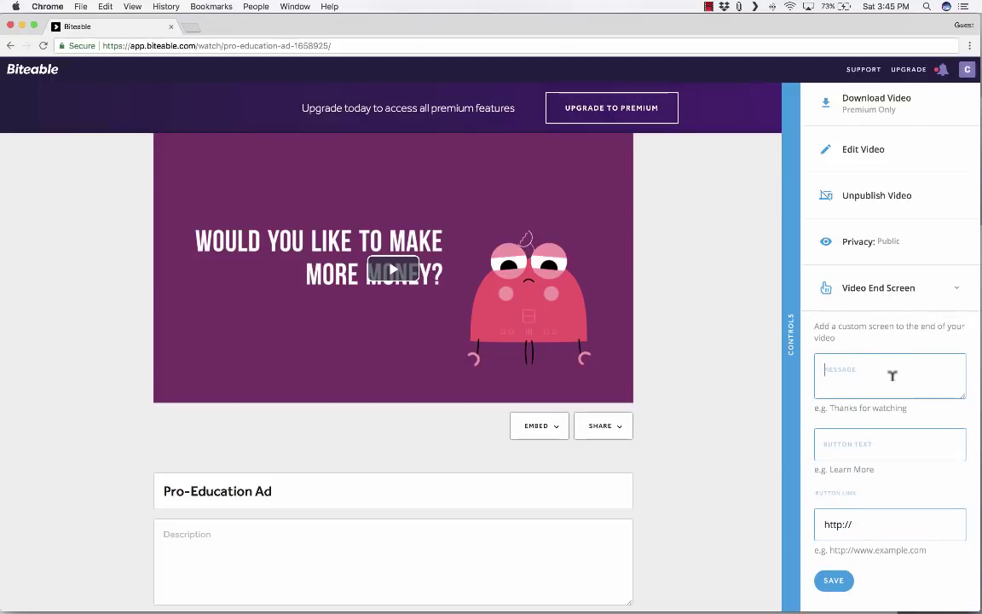
{"action": "scroll", "coordinate": [893, 375], "scroll_direction": "down", "scroll_amount": 1}
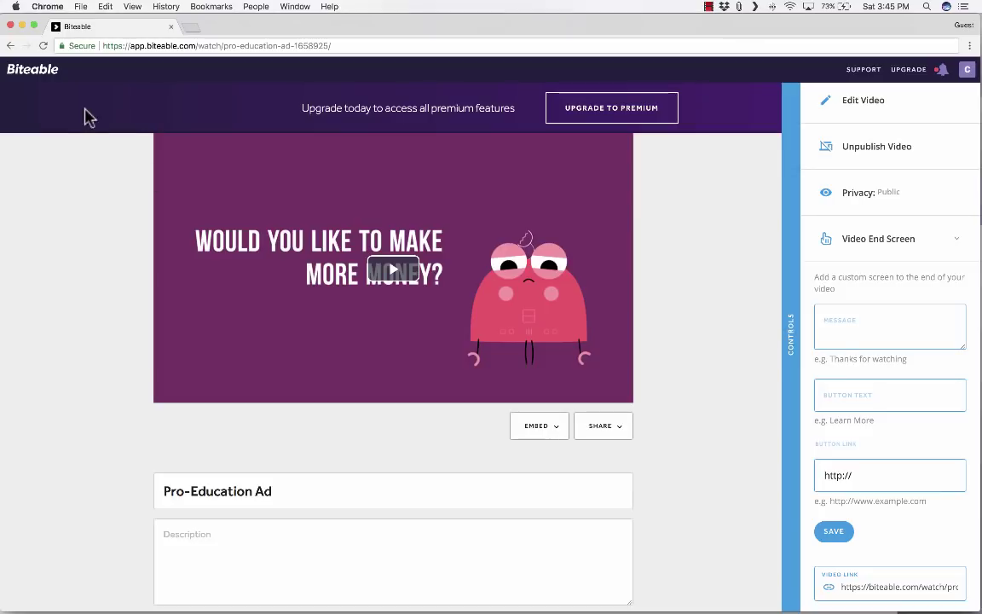
{"action": "left_click", "coordinate": [43, 79]}
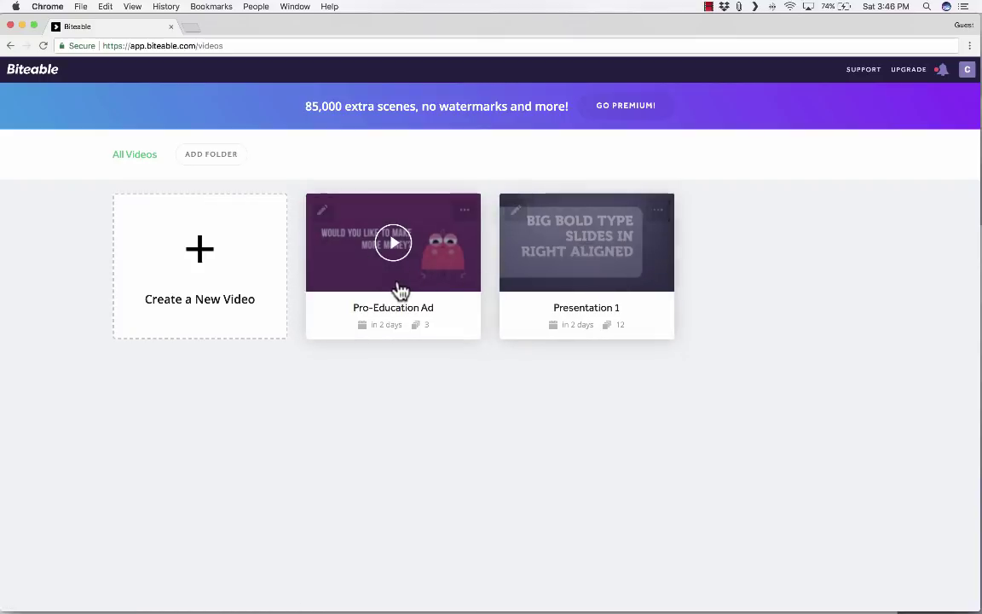
{"action": "left_click", "coordinate": [465, 211]}
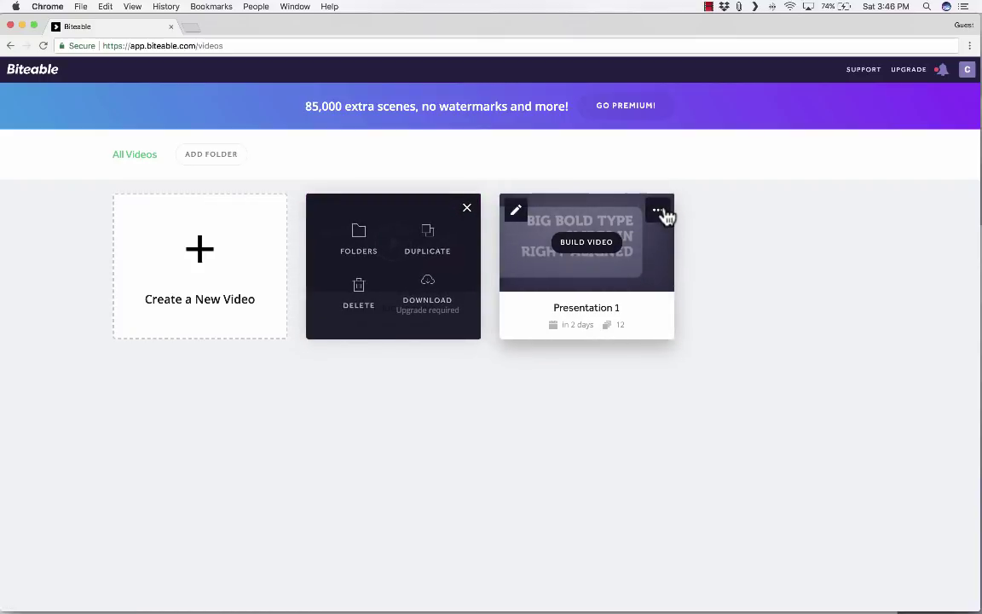
{"action": "left_click", "coordinate": [661, 211]}
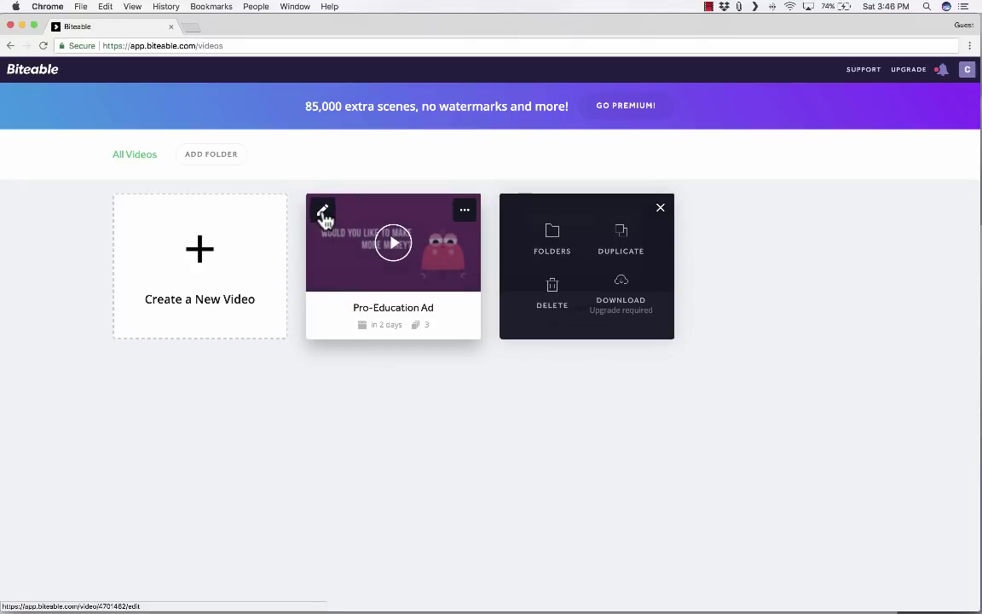
{"action": "left_click", "coordinate": [423, 355]}
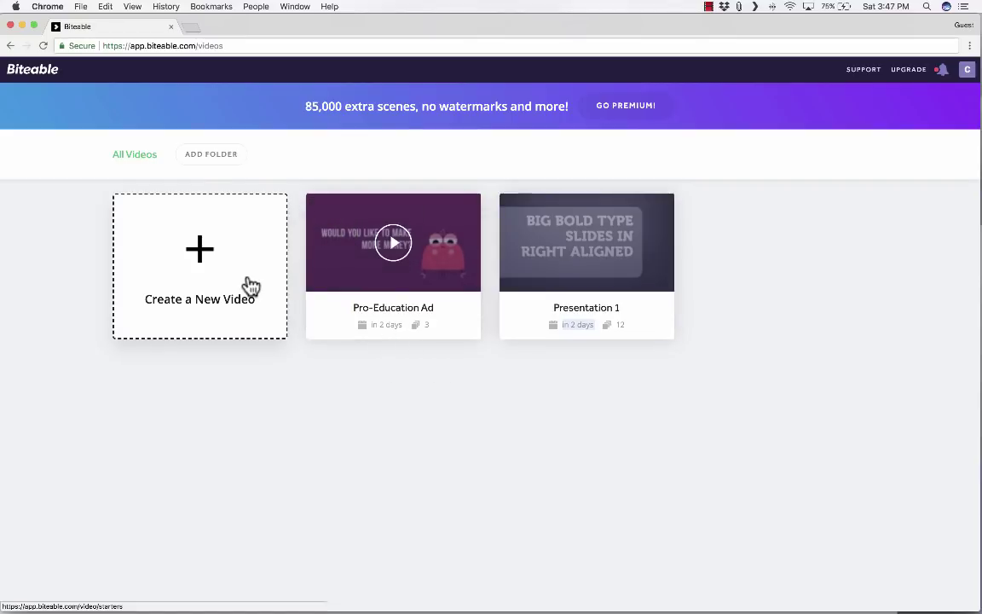
Step: Start a new video from scratch, entering a project title and continuing
{"action": "left_click", "coordinate": [204, 264]}
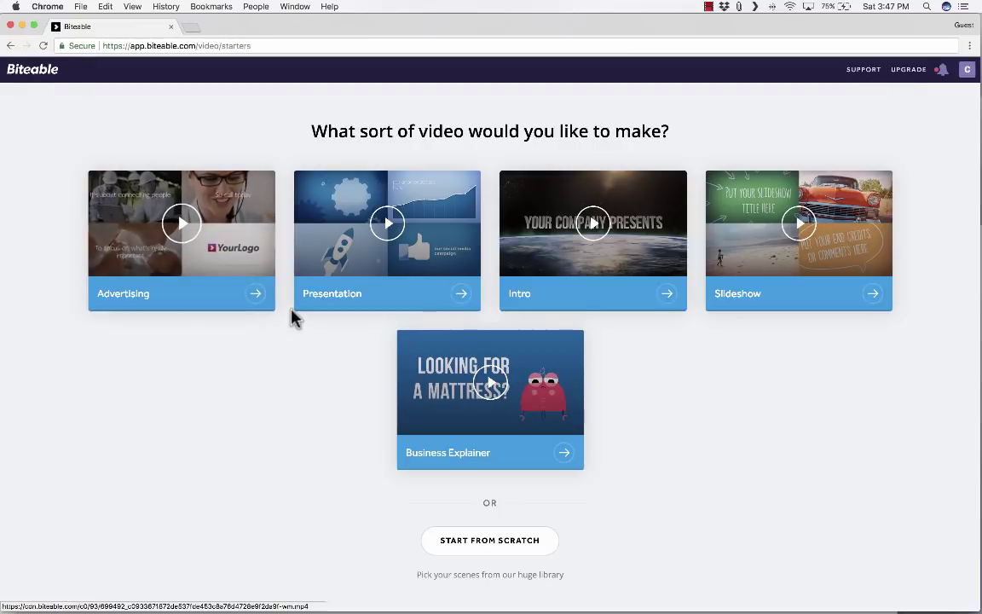
{"action": "left_click", "coordinate": [510, 549]}
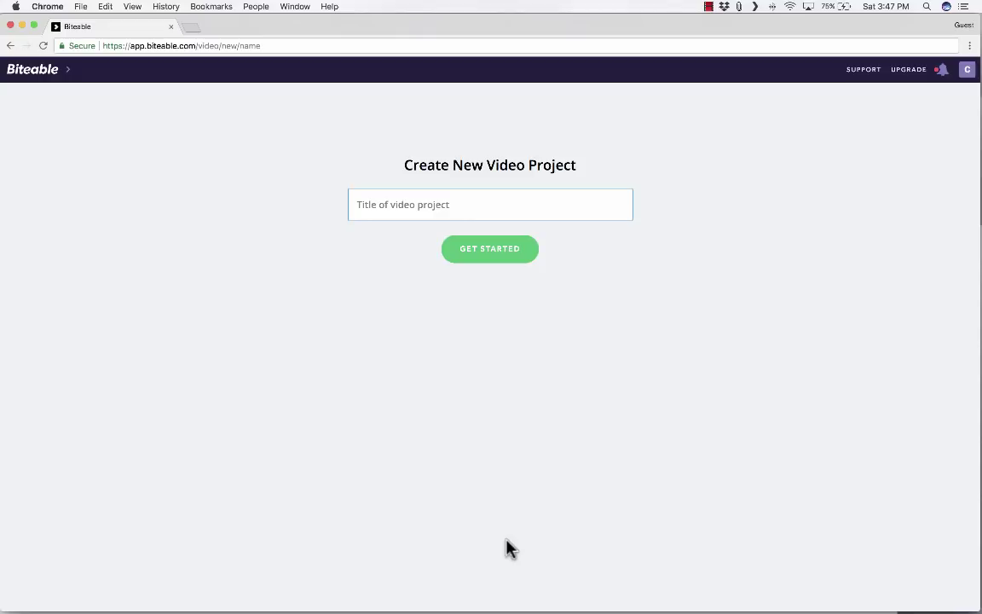
{"action": "type", "text": "Plus"}
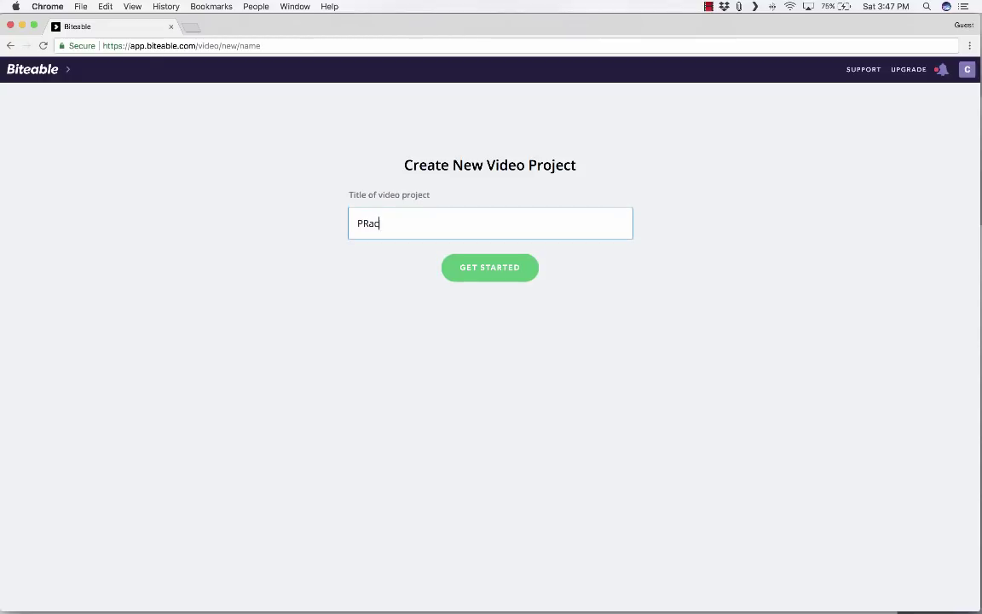
{"action": "left_click", "coordinate": [503, 271]}
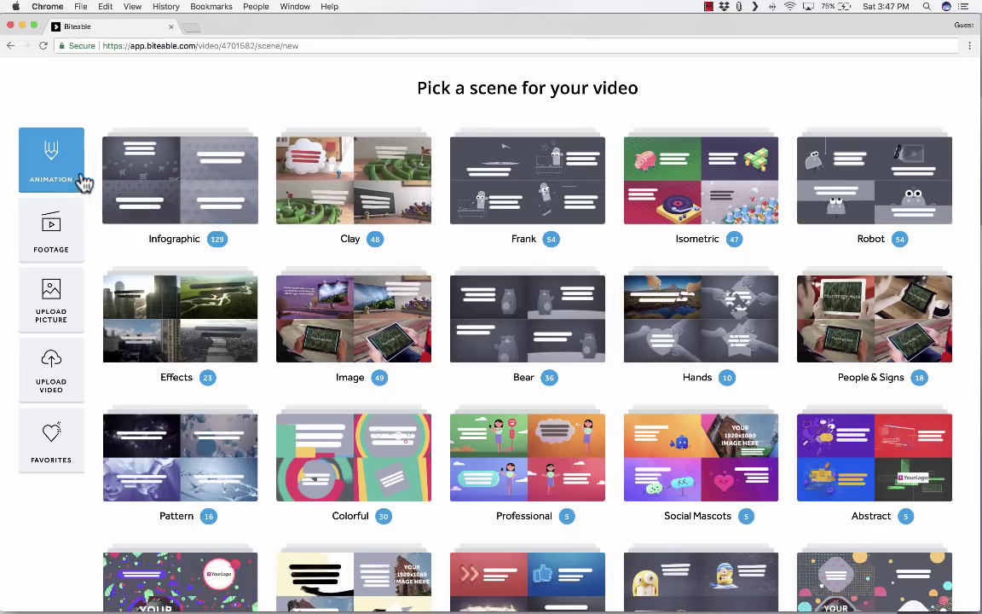
Step: Browse the Footage, image upload, video upload and Favorites scene tabs, then return to Animation categories
{"action": "scroll", "coordinate": [636, 333], "scroll_direction": "down", "scroll_amount": 5}
{"action": "scroll", "coordinate": [636, 333], "scroll_direction": "up", "scroll_amount": 5}
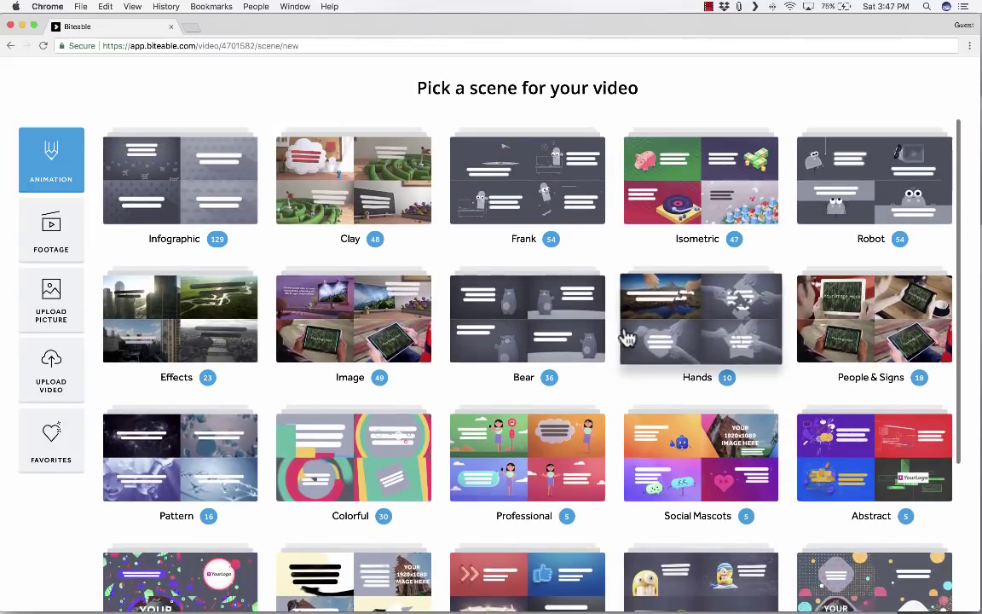
{"action": "left_click", "coordinate": [52, 230]}
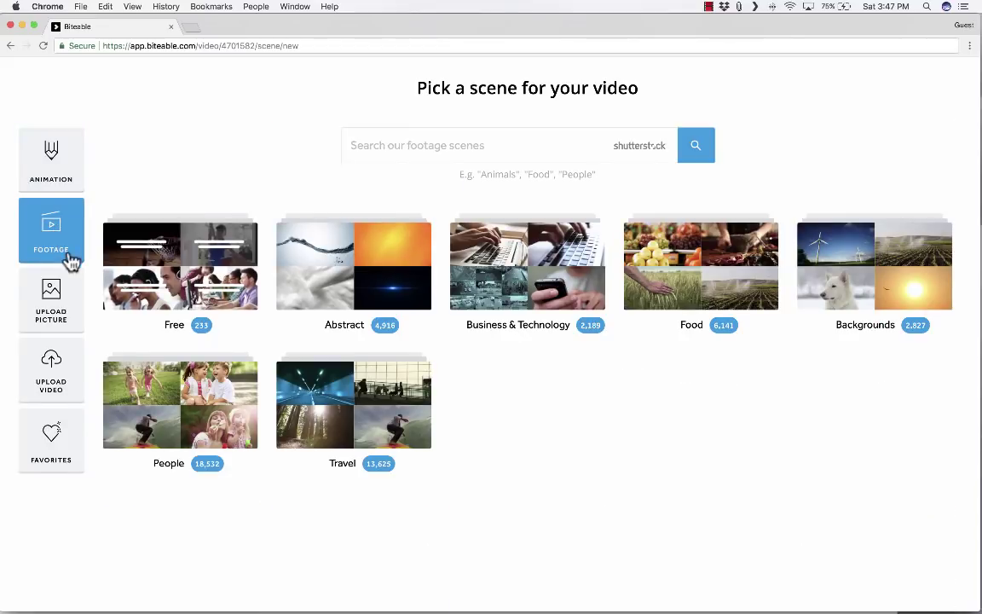
{"action": "left_click", "coordinate": [53, 305]}
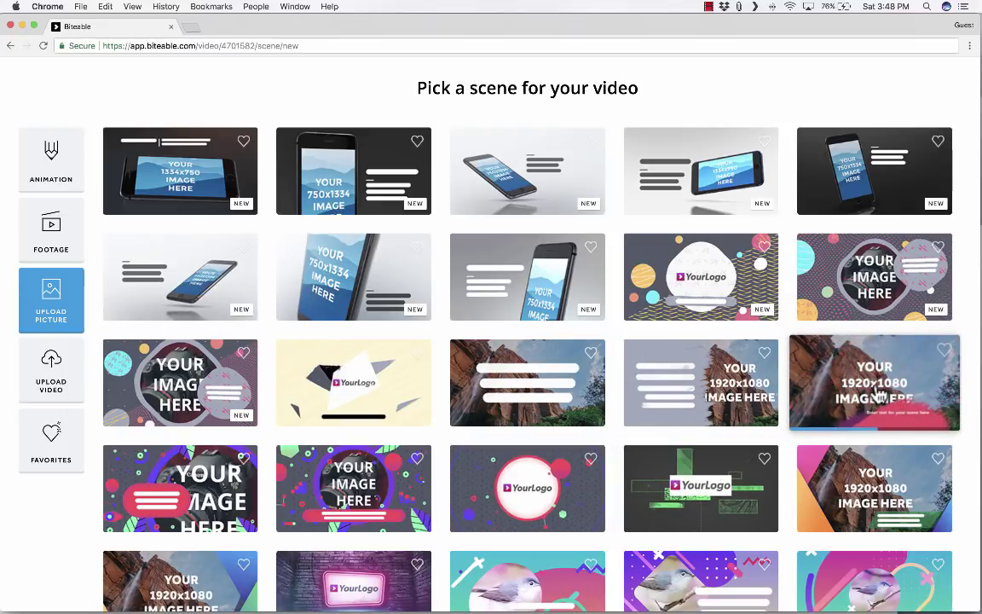
{"action": "left_click", "coordinate": [48, 393]}
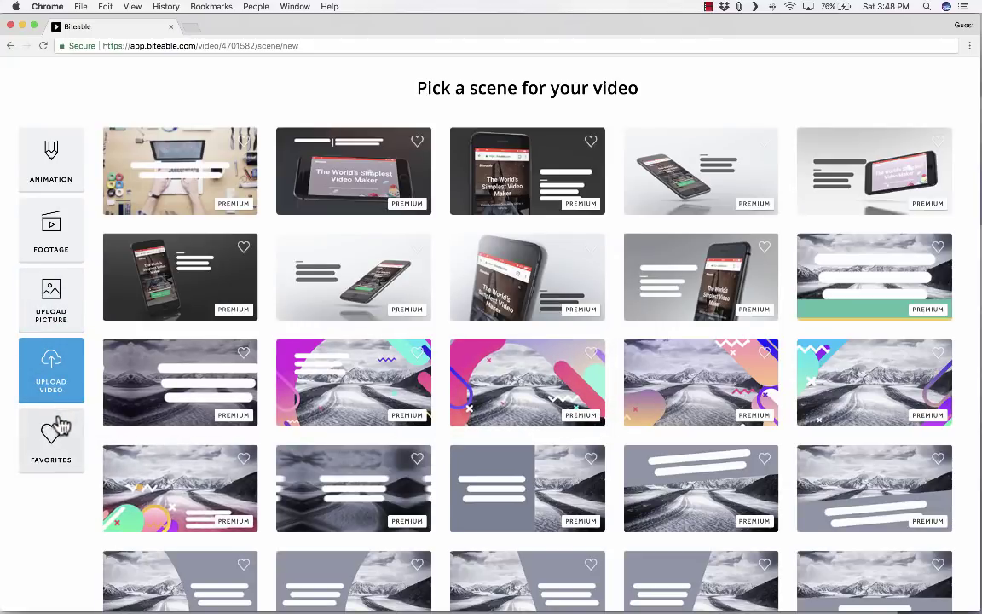
{"action": "left_click", "coordinate": [55, 456]}
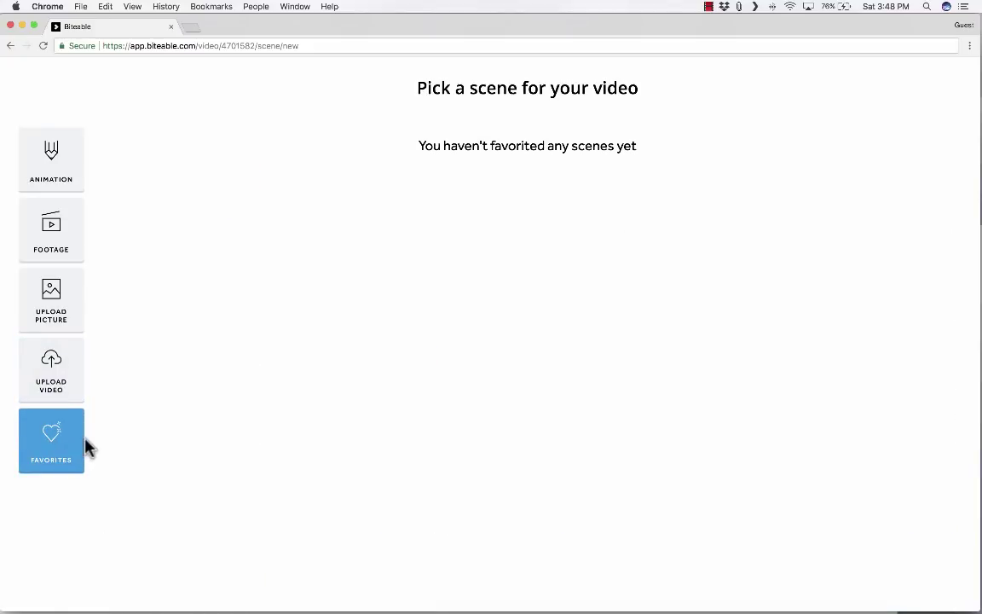
{"action": "left_click", "coordinate": [62, 186]}
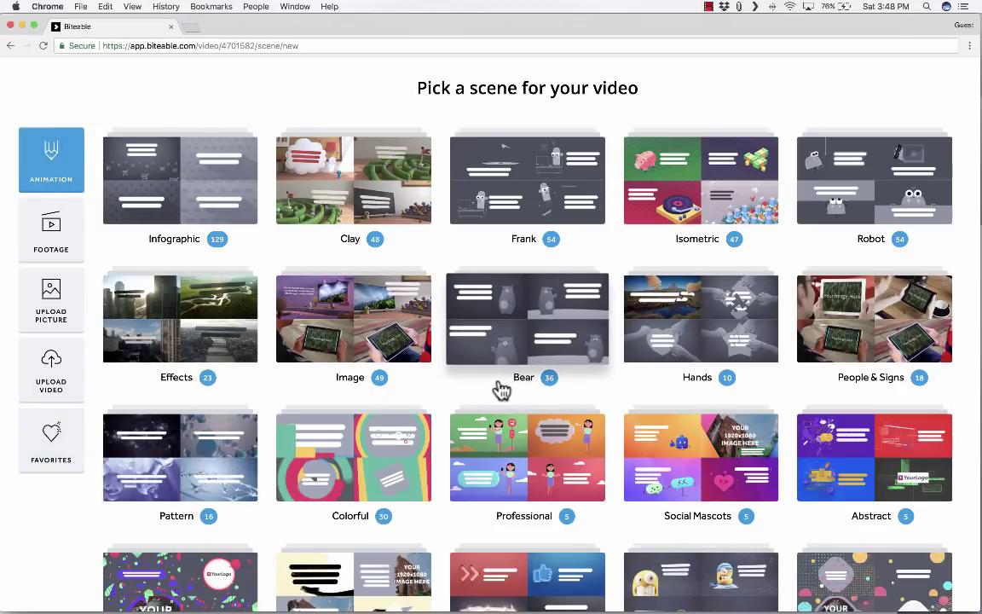
{"action": "scroll", "coordinate": [537, 396], "scroll_direction": "down", "scroll_amount": 2}
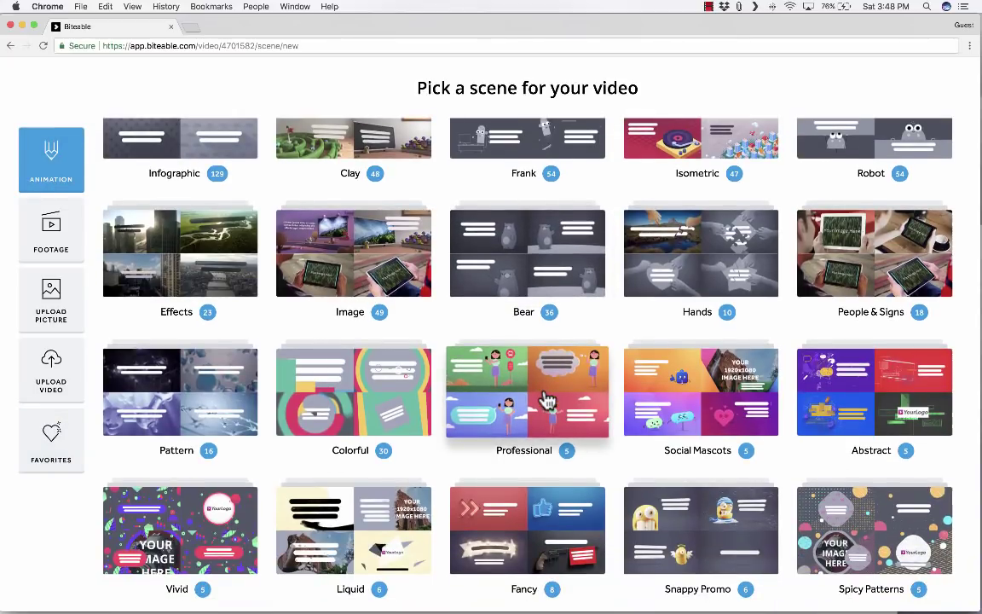
{"action": "scroll", "coordinate": [341, 239], "scroll_direction": "up", "scroll_amount": 1}
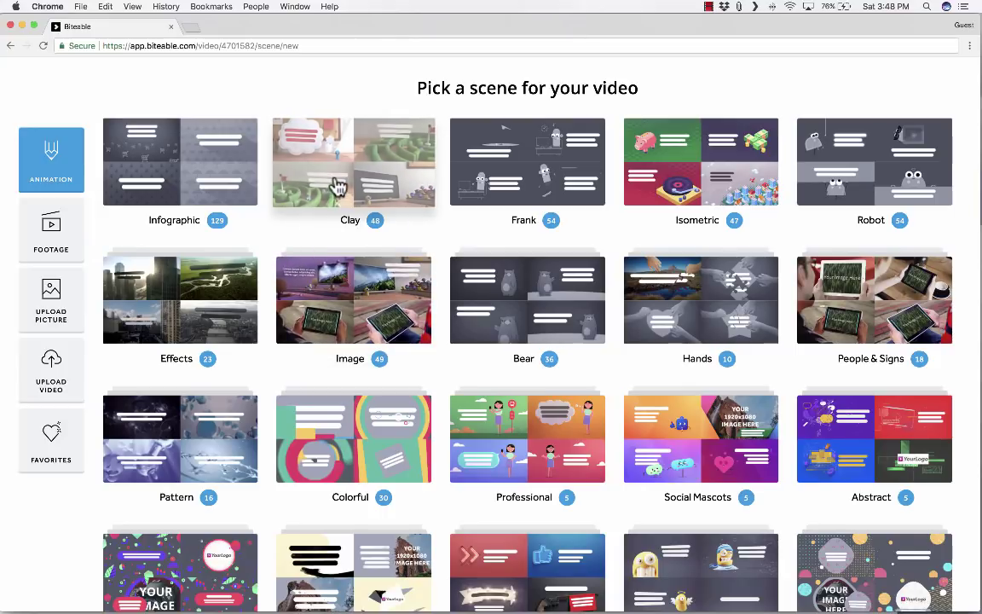
Step: Add the Clay palm-tree scene, then open the scene gallery and close it without adding another
{"action": "left_click", "coordinate": [338, 187]}
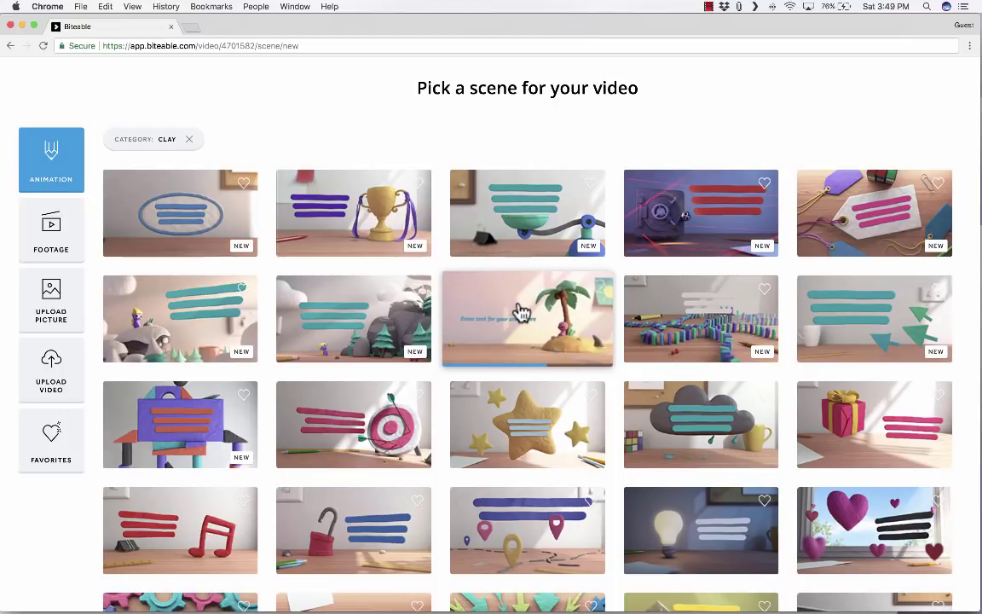
{"action": "left_click", "coordinate": [520, 312]}
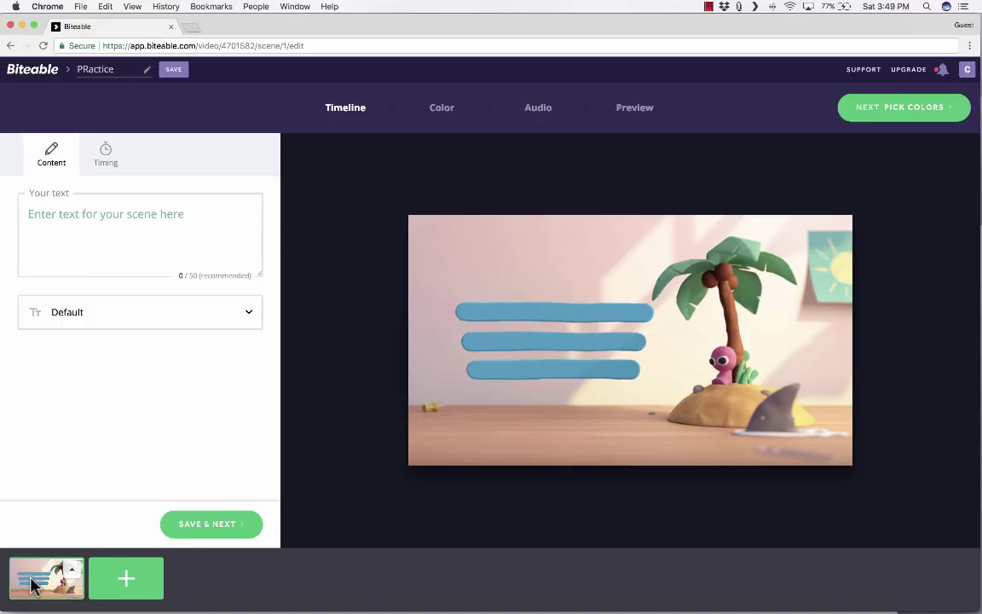
{"action": "left_click", "coordinate": [126, 584]}
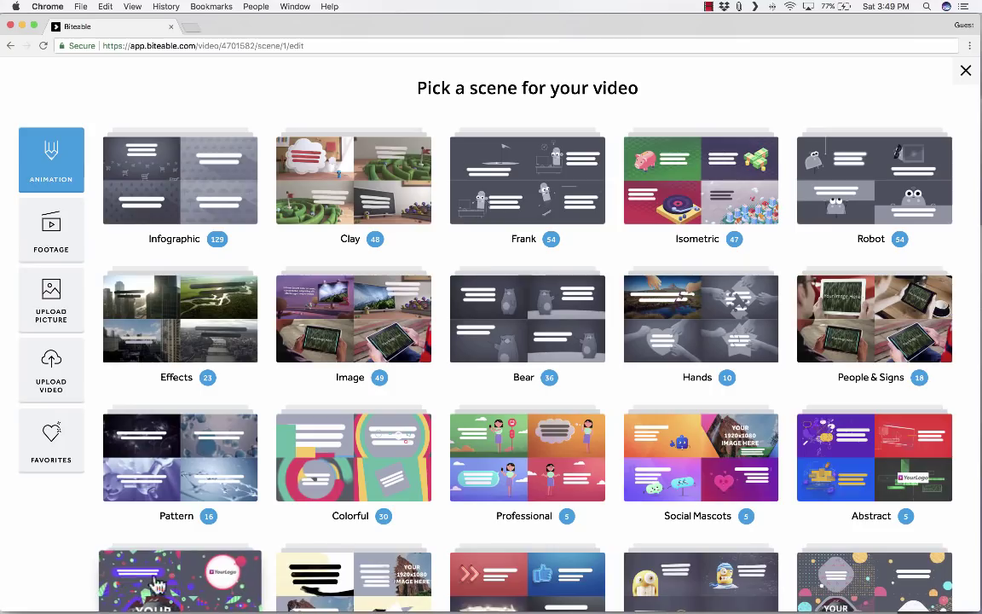
{"action": "left_click", "coordinate": [702, 175]}
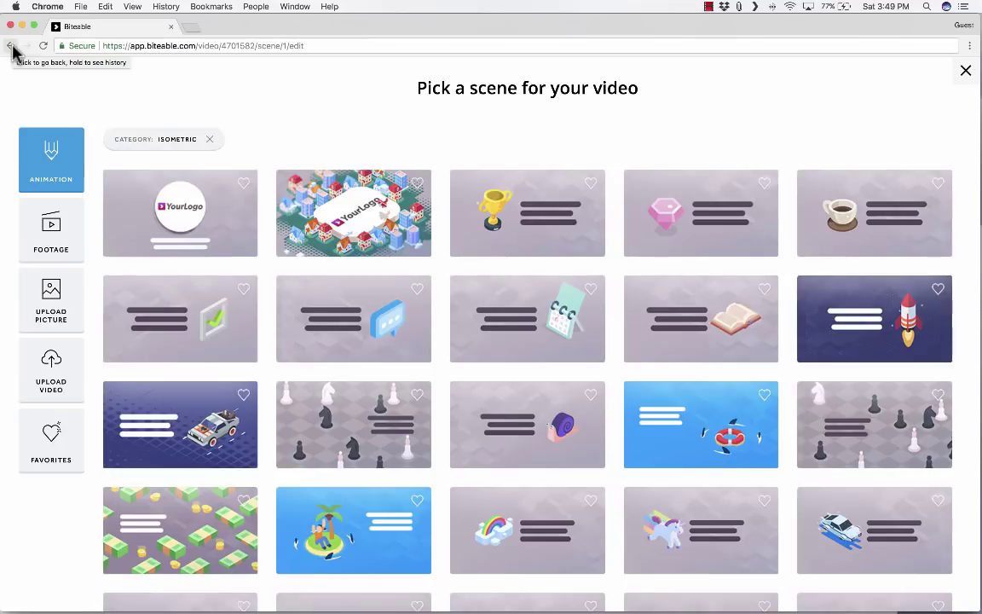
{"action": "left_click", "coordinate": [966, 72]}
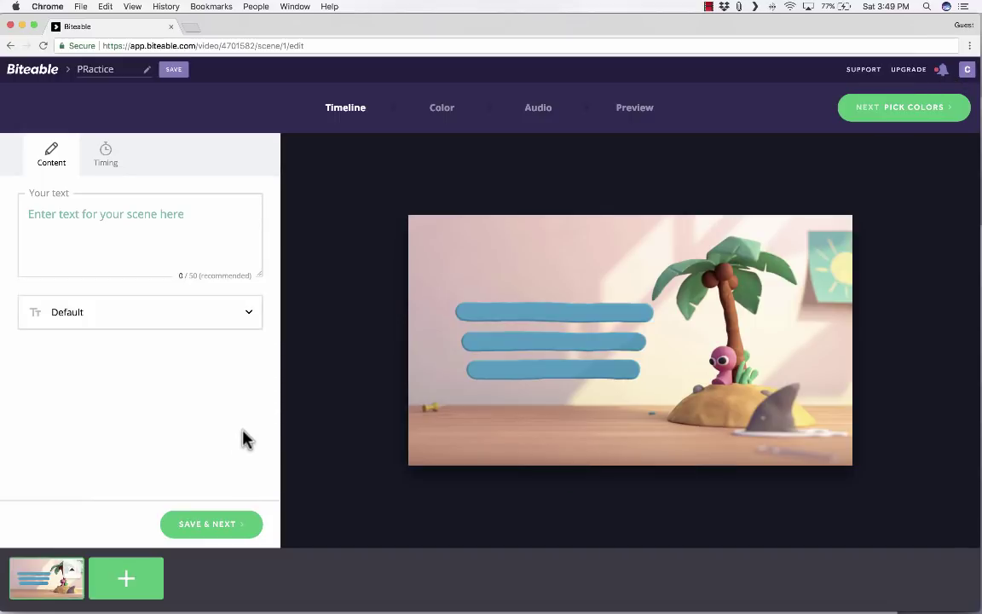